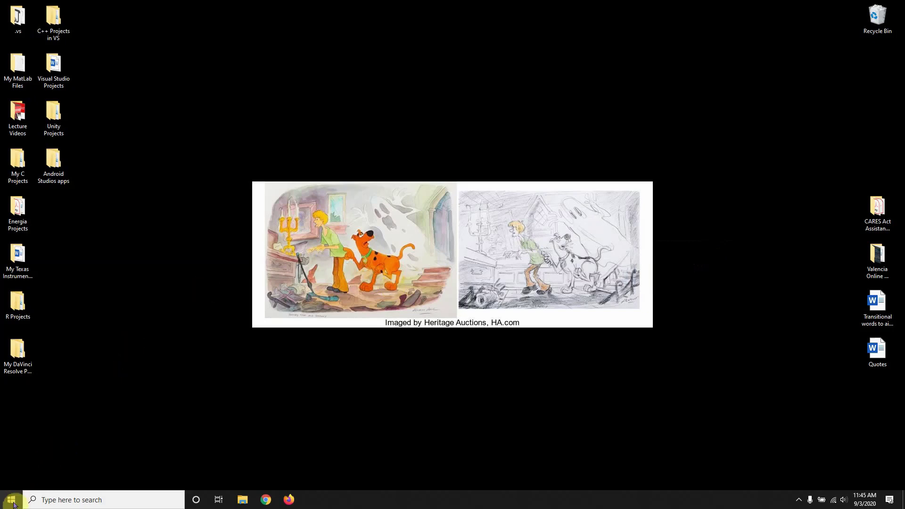
Open the Personalization background settings from Windows Settings, move the window higher on the screen, and close it
left_click(12, 501)
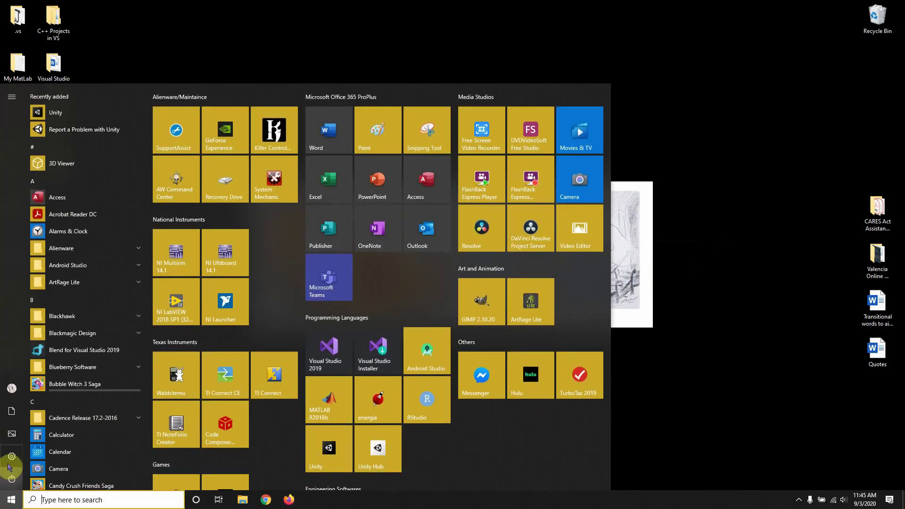
mouse_move(11, 458)
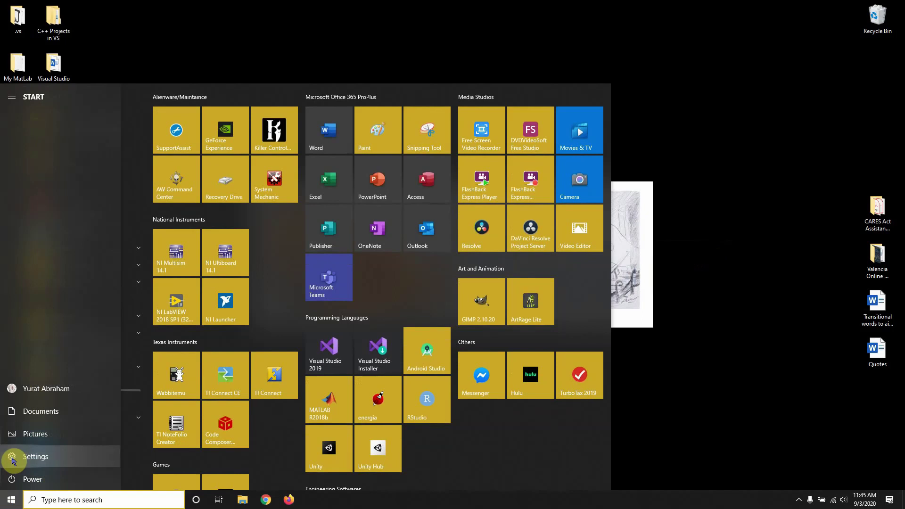
left_click(12, 457)
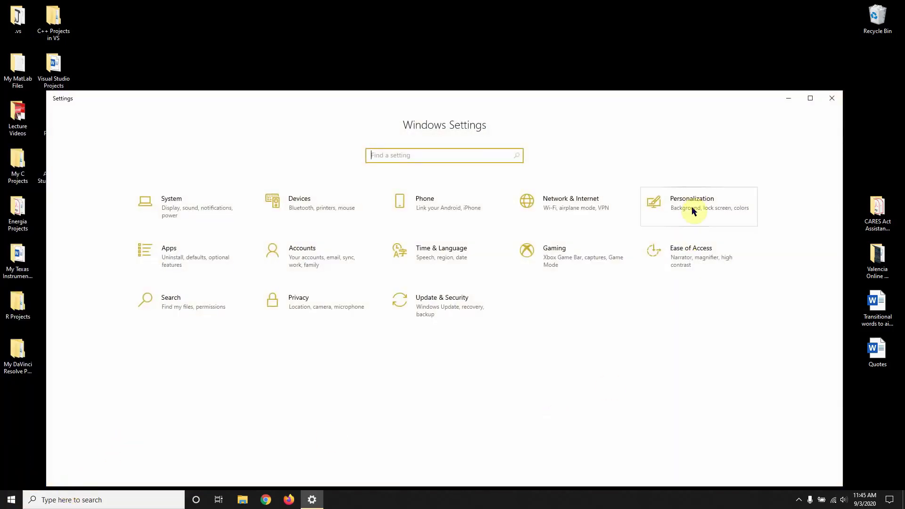
left_click(707, 209)
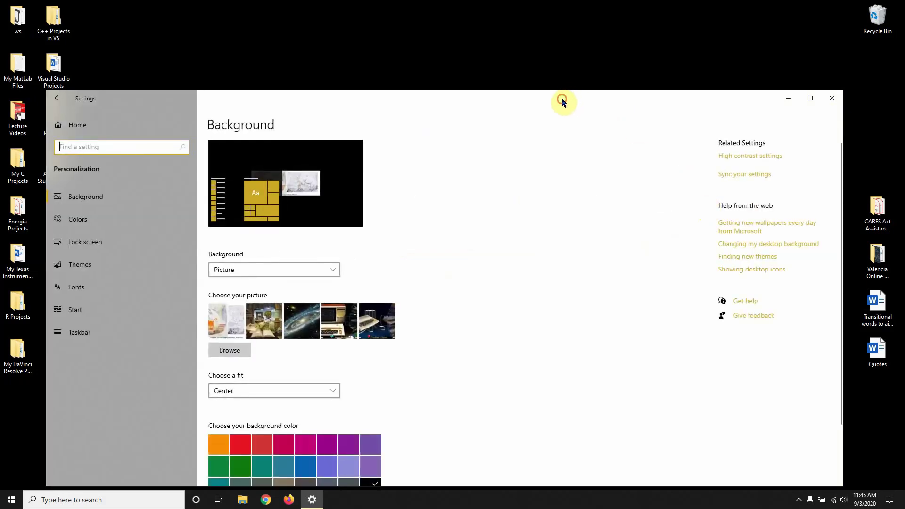
left_click_drag(562, 98, 564, 43)
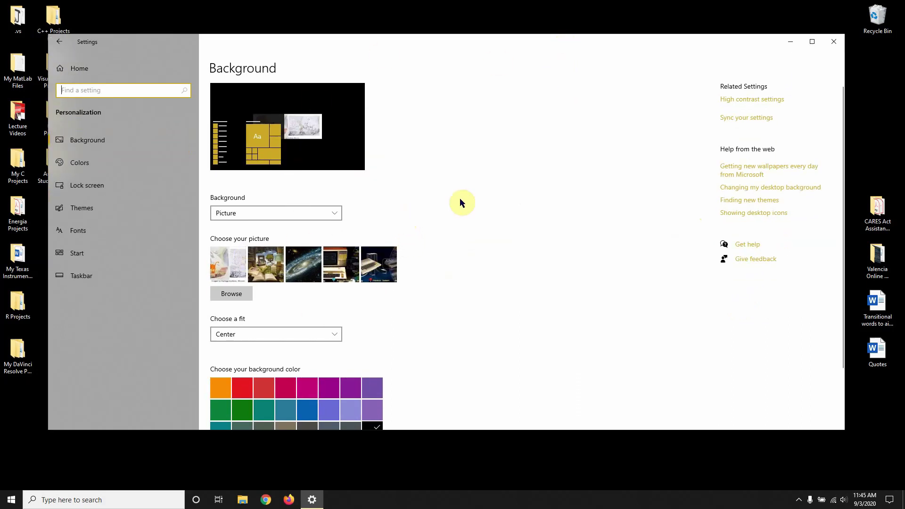
left_click(838, 43)
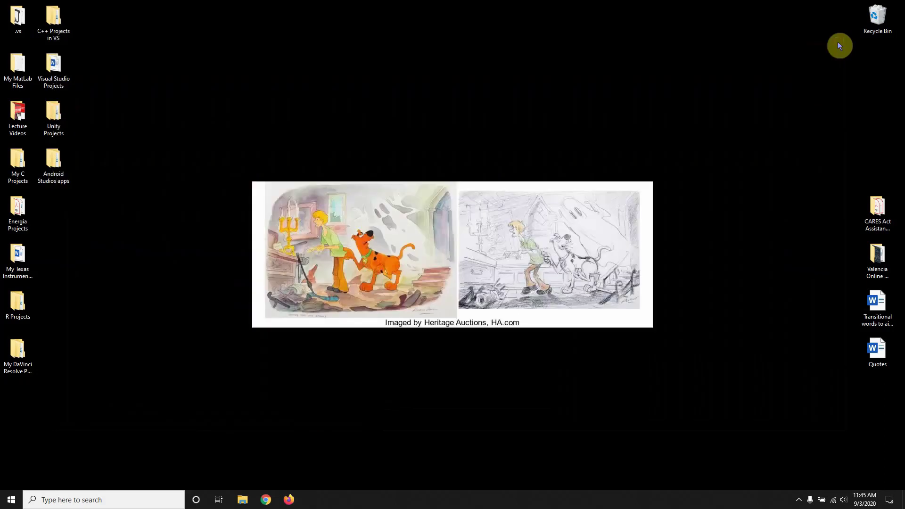
Open the Personalize settings directly from an empty area of the desktop
right_click(418, 309)
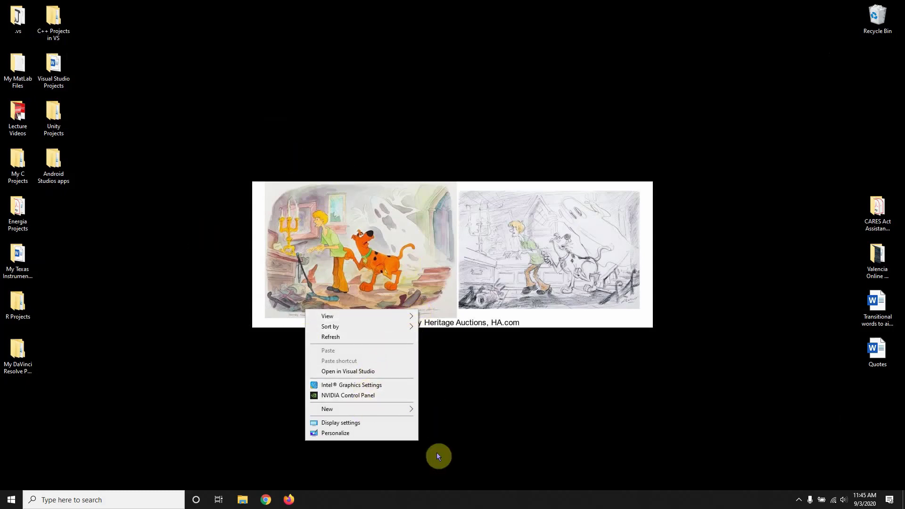
left_click(51, 68)
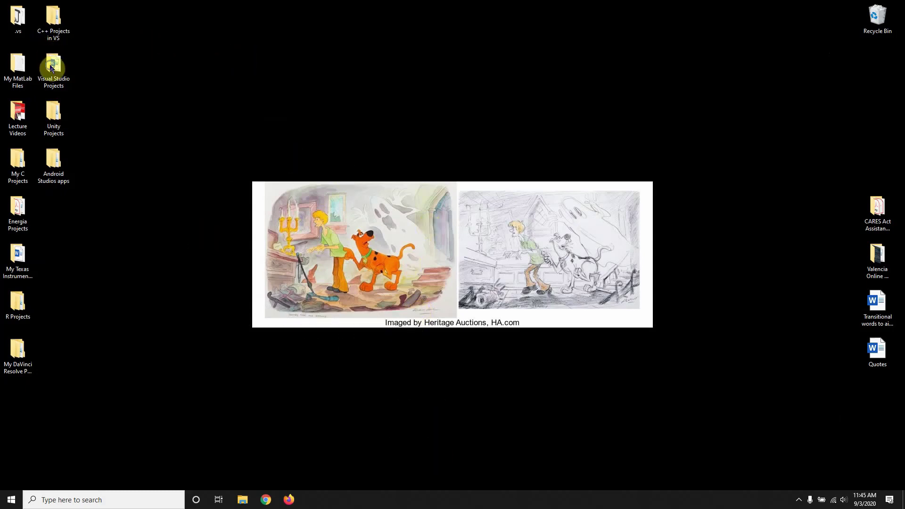
right_click(50, 67)
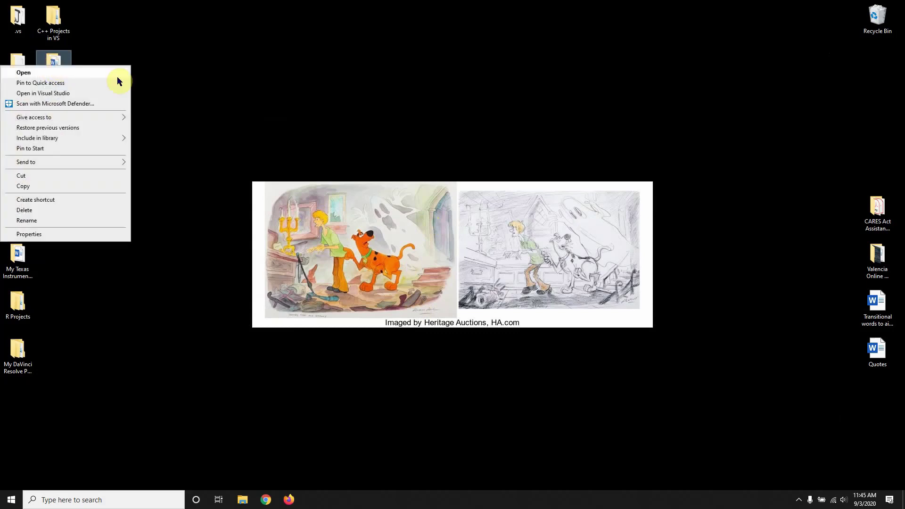
right_click(456, 89)
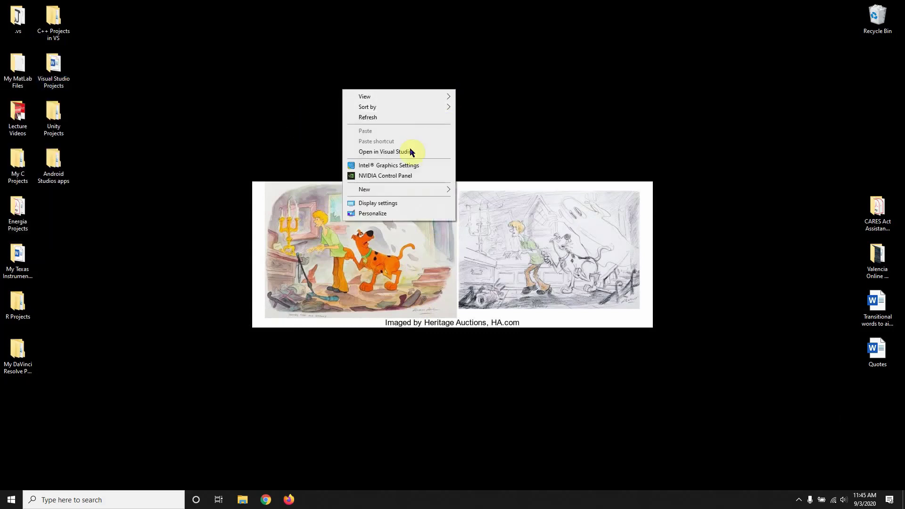
left_click(383, 216)
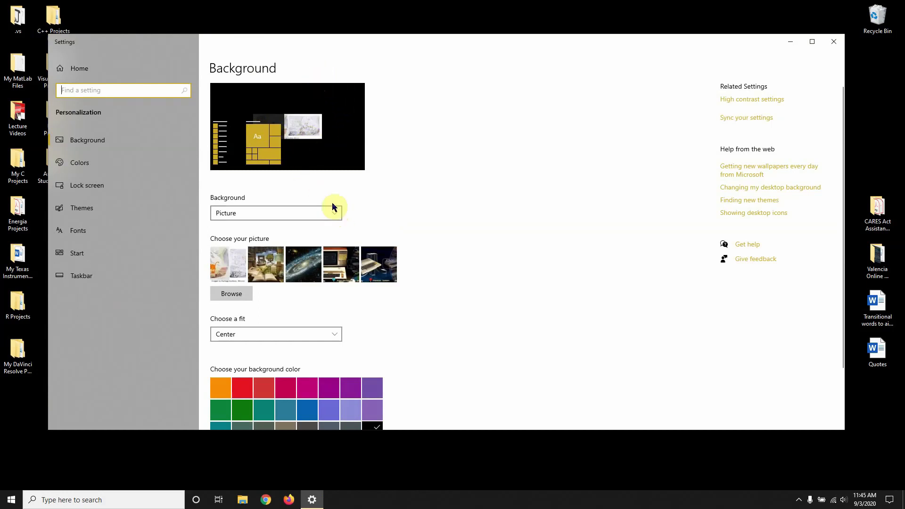
Review the background settings page and choose Picture as the background type
scroll(307, 358, "down", 2)
scroll(309, 302, "up", 3)
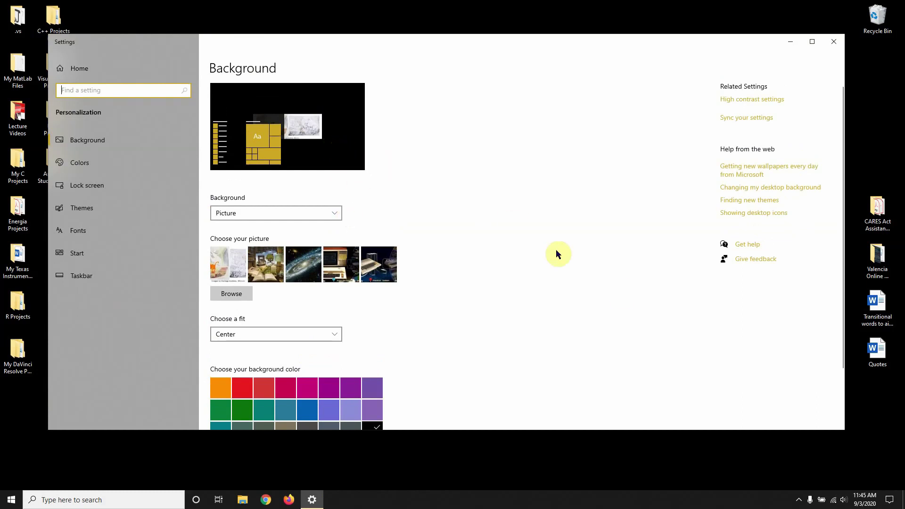
mouse_move(858, 504)
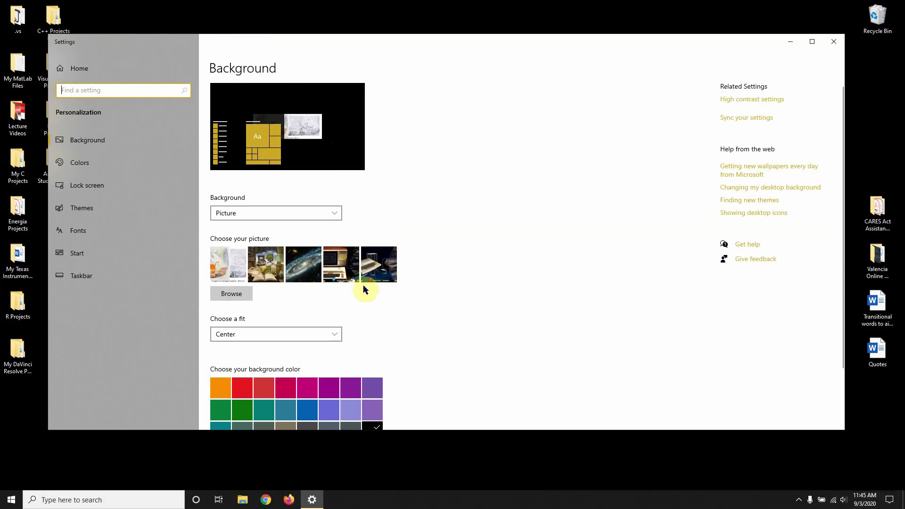
left_click(334, 215)
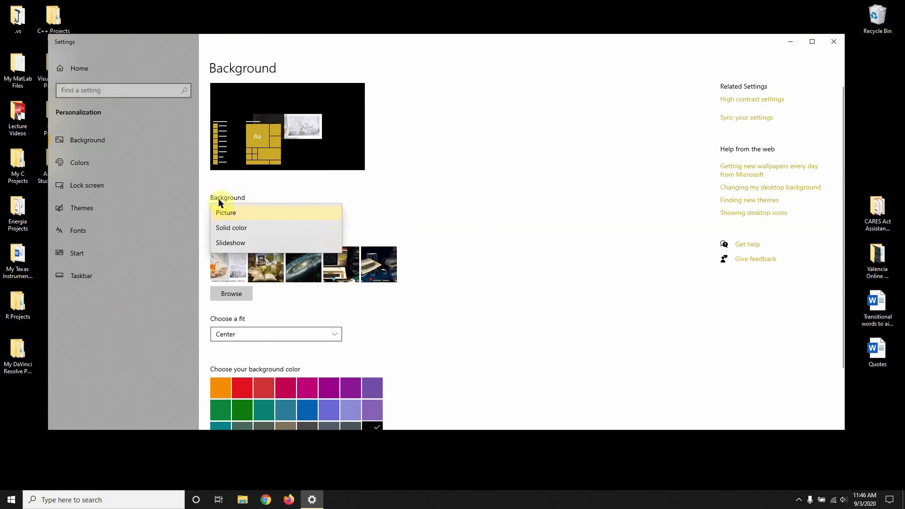
left_click(231, 210)
left_click(315, 220)
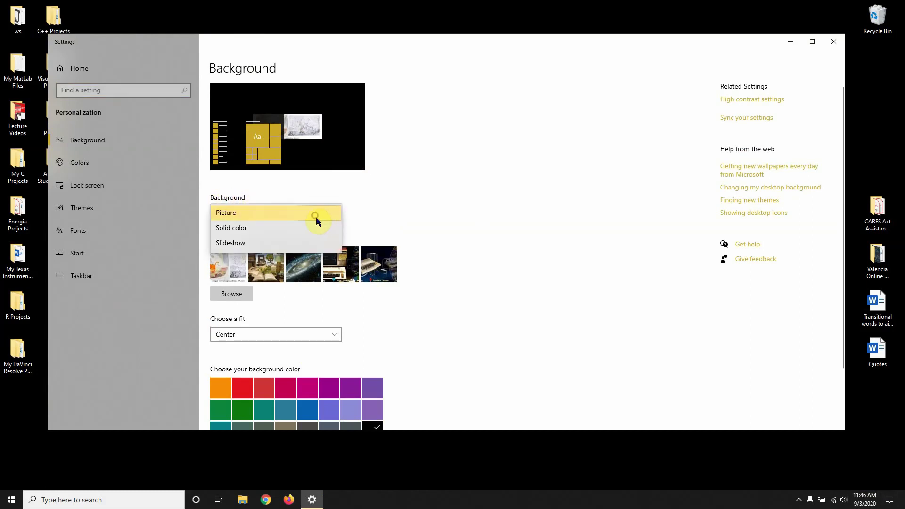
left_click(234, 216)
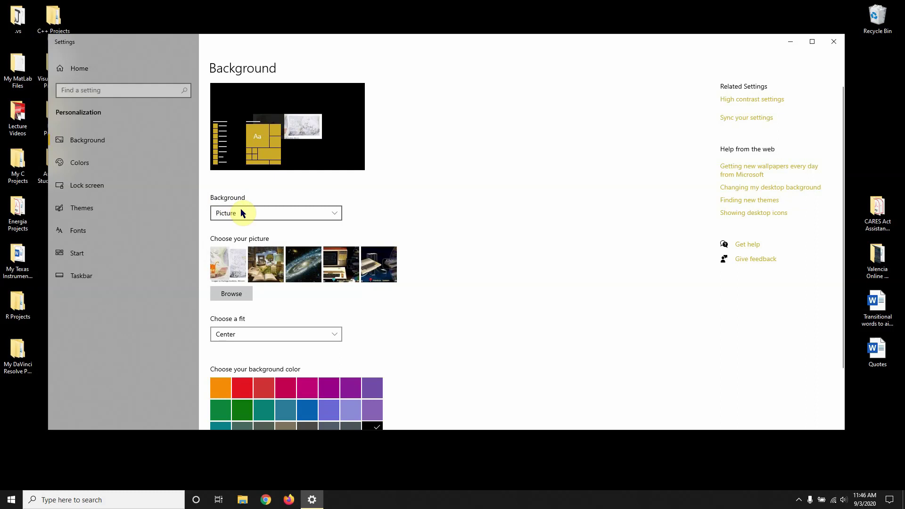
Apply the Atari computer picture as the desktop background and view it on the desktop before returning to the settings
left_click(336, 268)
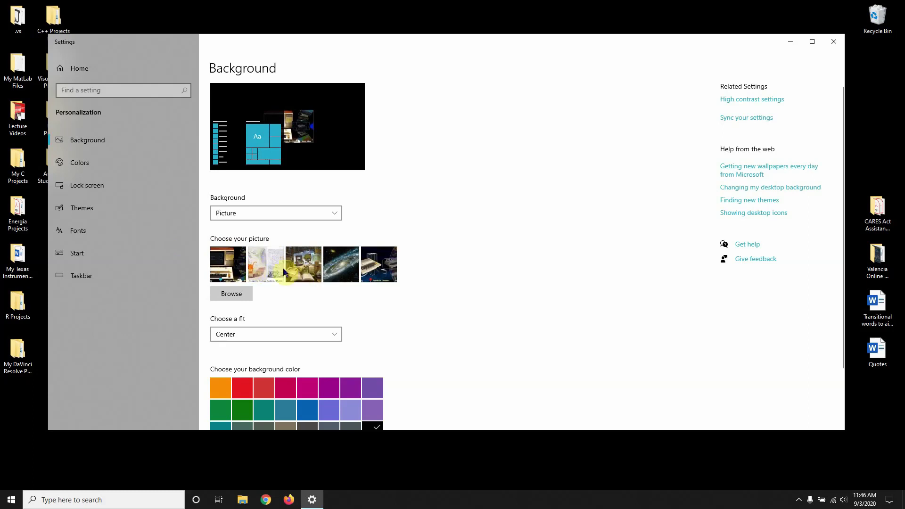
left_click(231, 269)
left_click(790, 42)
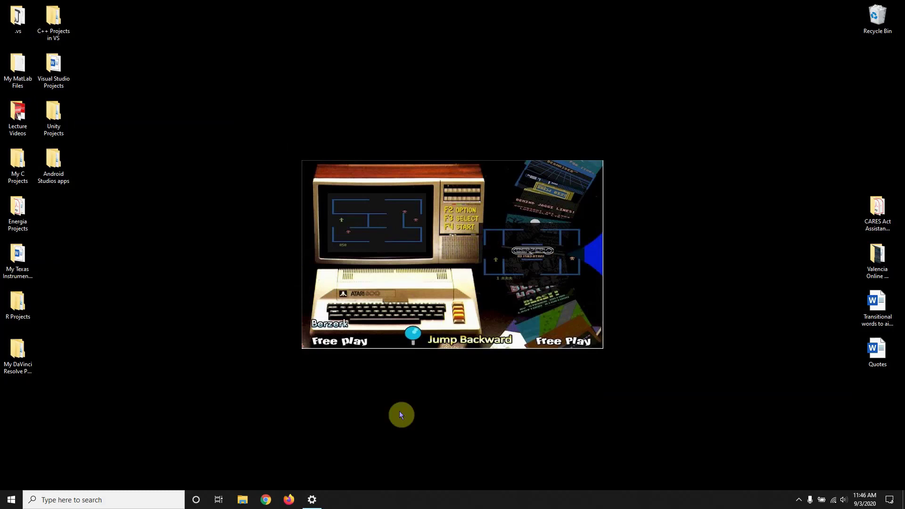
left_click(313, 503)
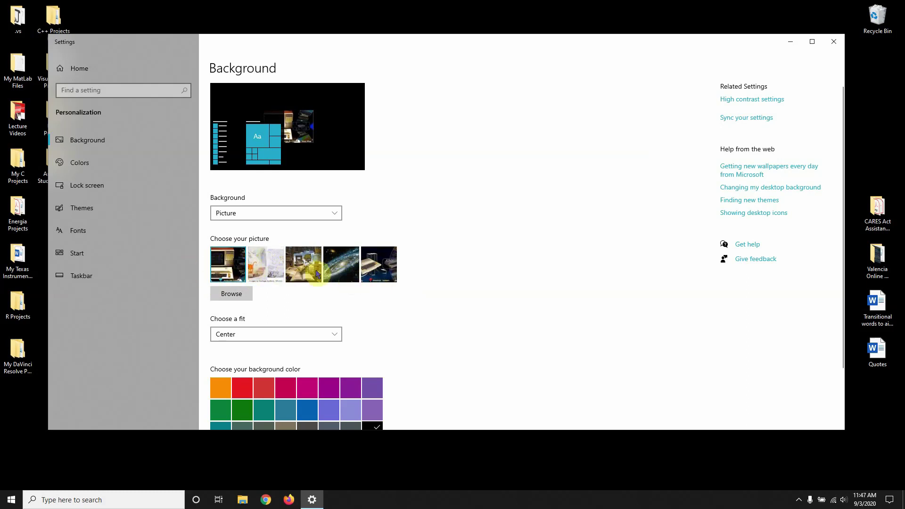
Set the picture 1920px-Colosseum_in_Rome,_Italy_-_April_2007 from the Background folder in Pictures as the desktop background and view it on the desktop
left_click(242, 296)
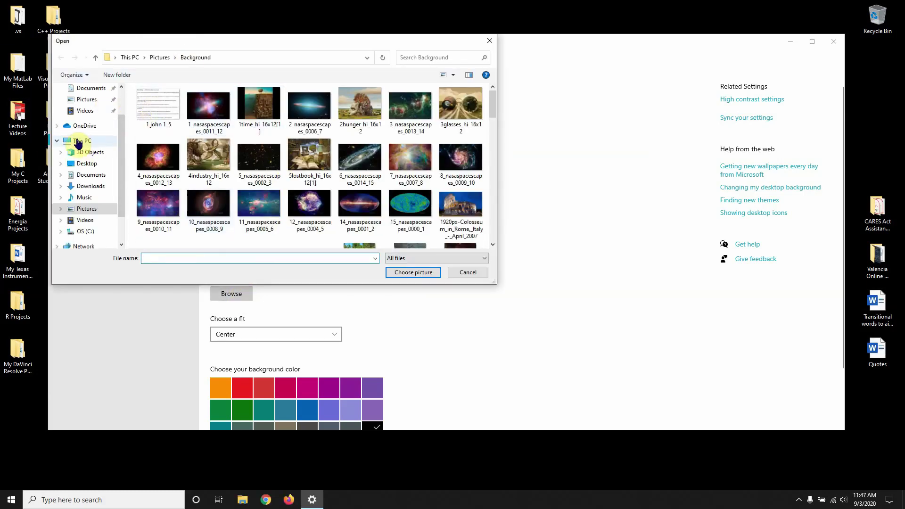
scroll(117, 101, "up", 2)
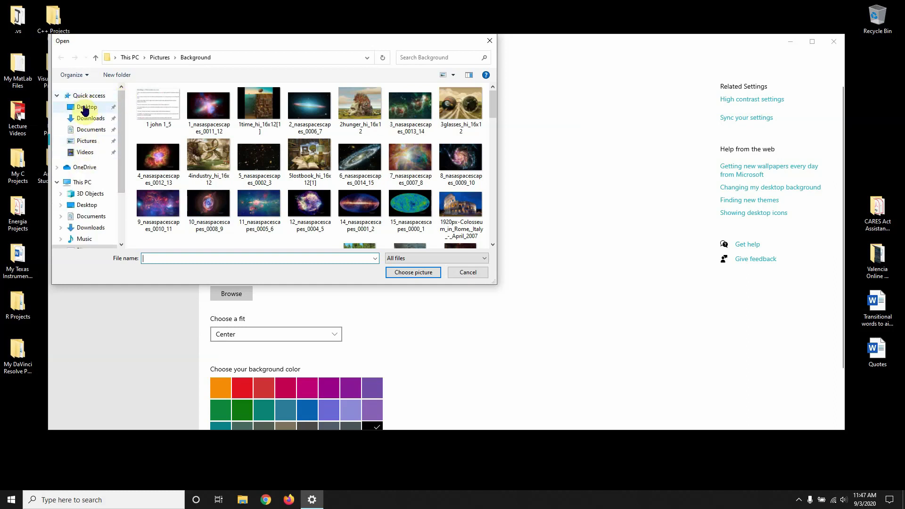
left_click(78, 142)
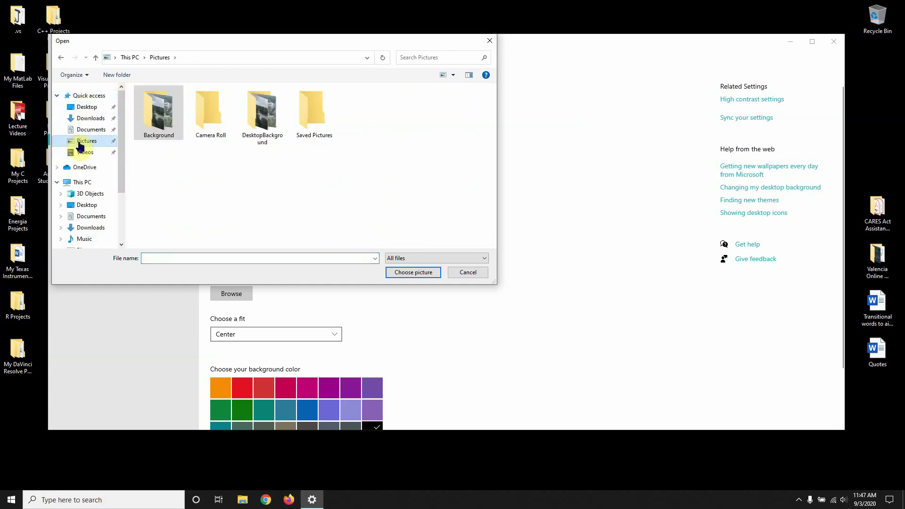
double_click(157, 112)
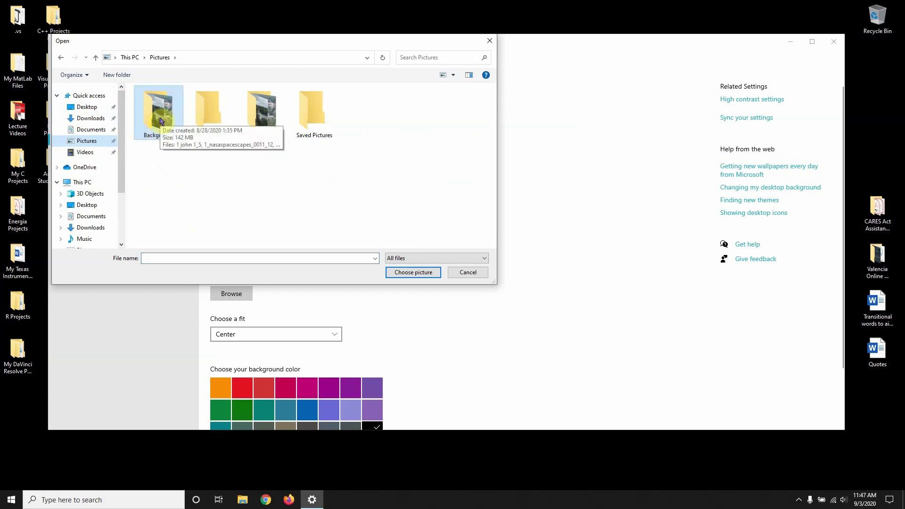
double_click(160, 120)
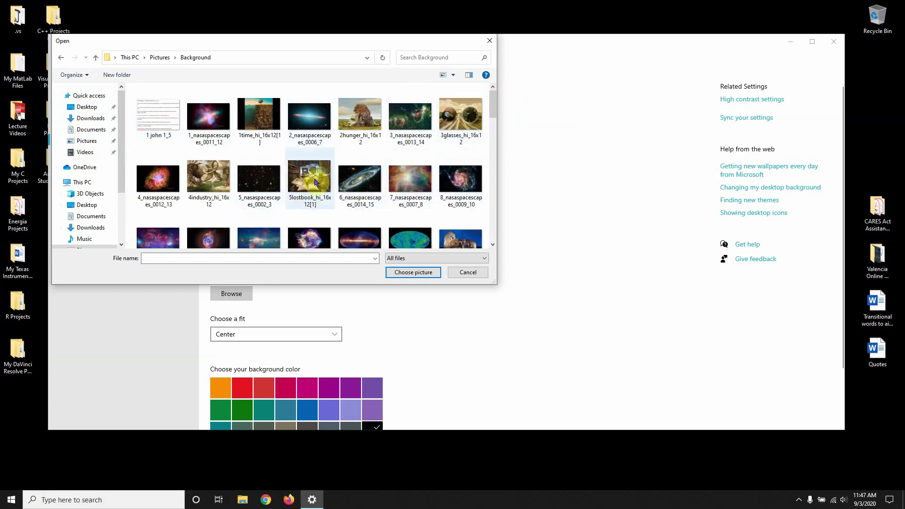
scroll(462, 137, "down", 2)
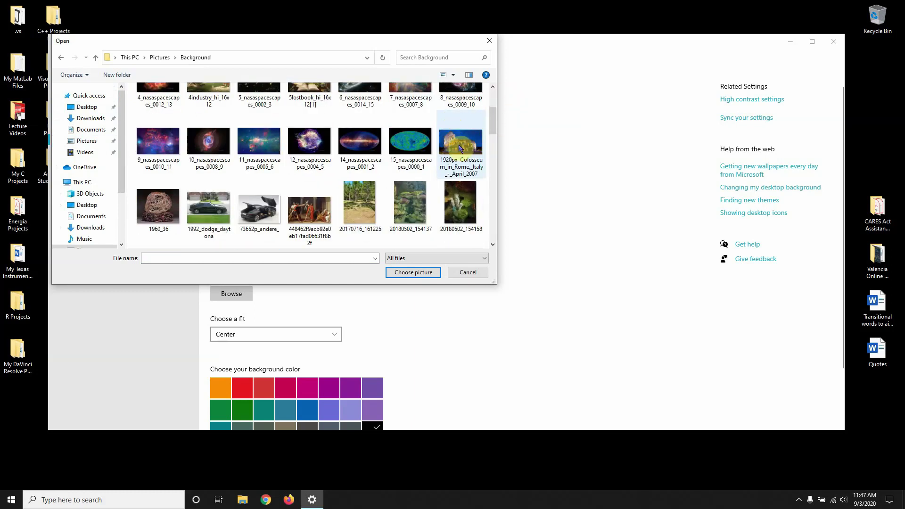
left_click(460, 148)
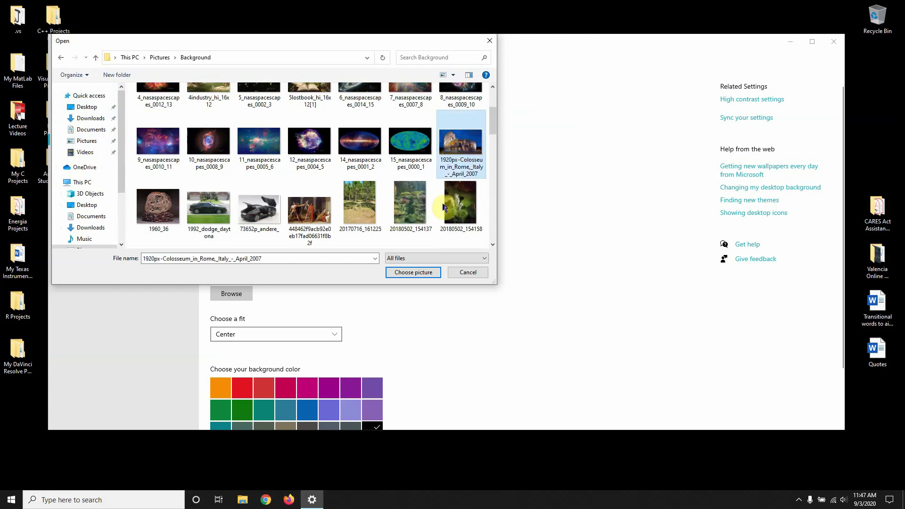
left_click(423, 274)
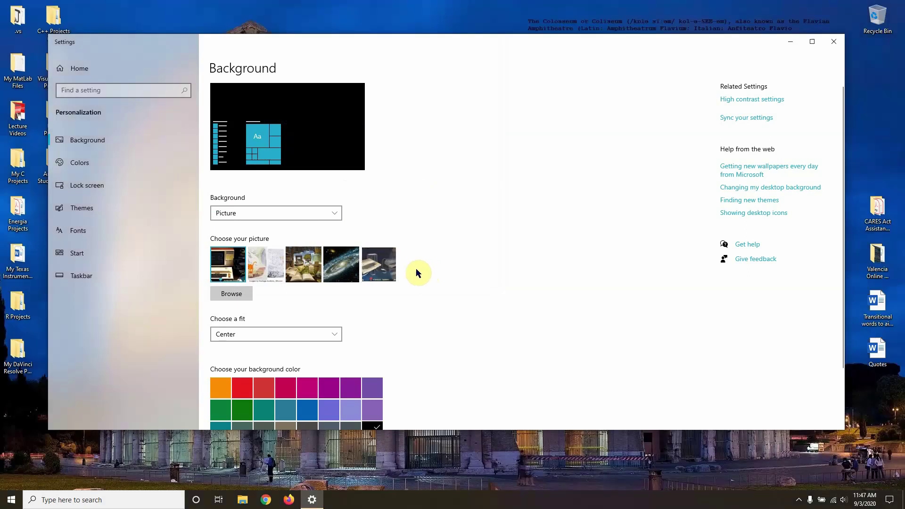
left_click(786, 43)
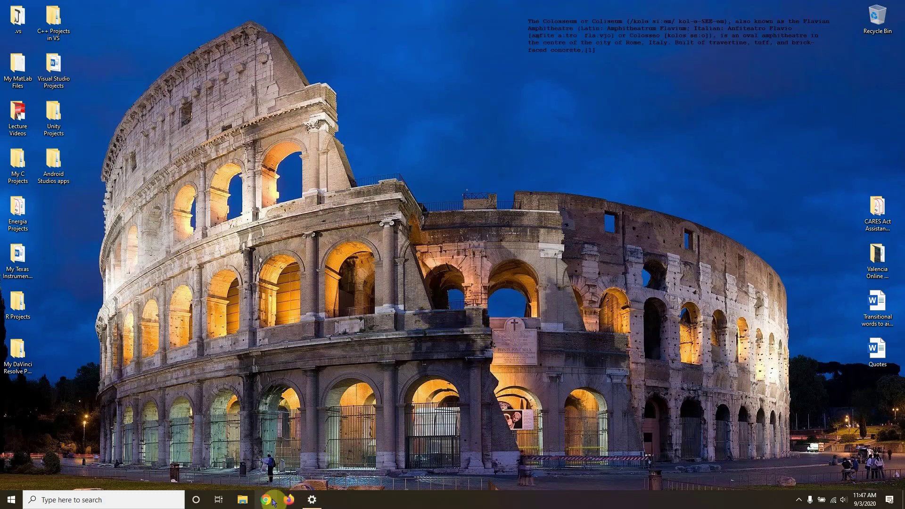
left_click(312, 499)
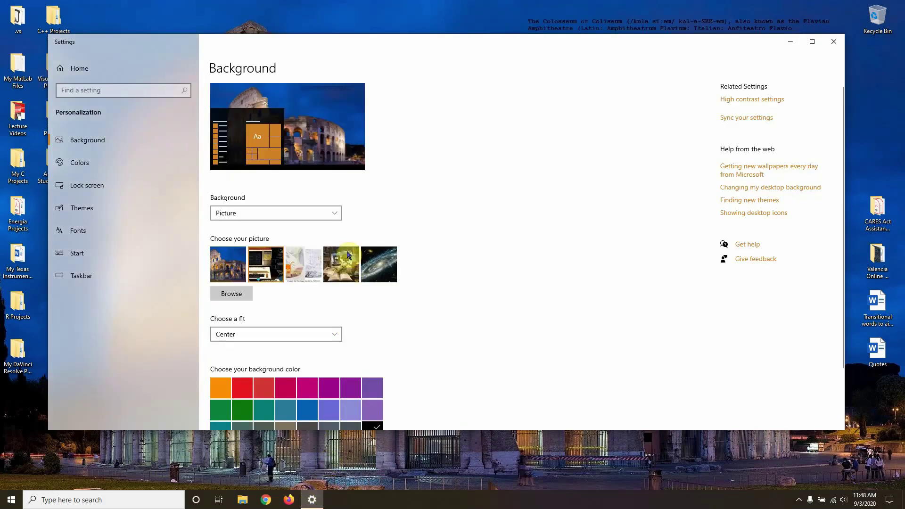
Set the background picture's fit to Fill and check it on the desktop before returning to the settings
scroll(341, 249, "down", 3)
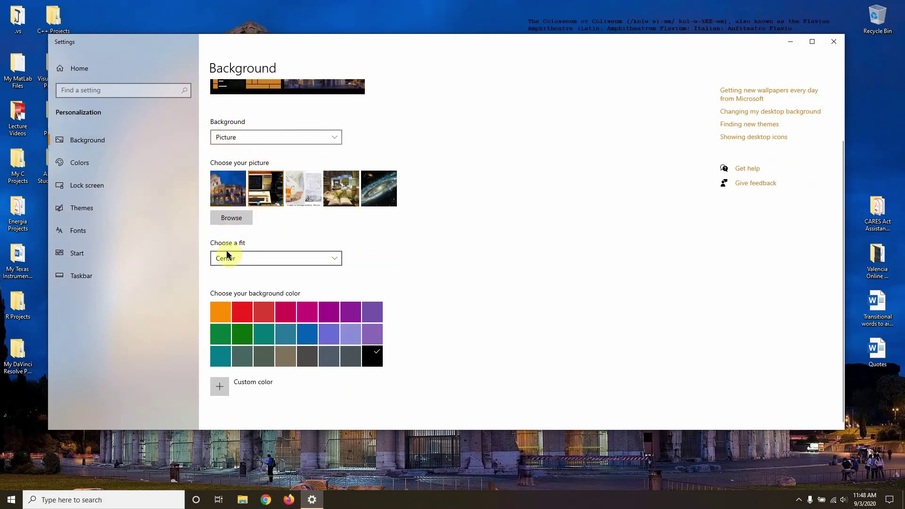
left_click(260, 258)
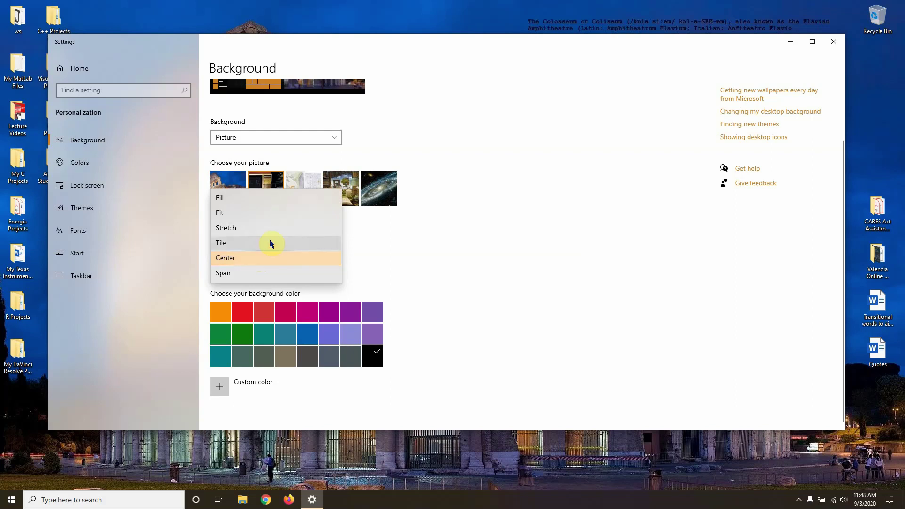
left_click(251, 206)
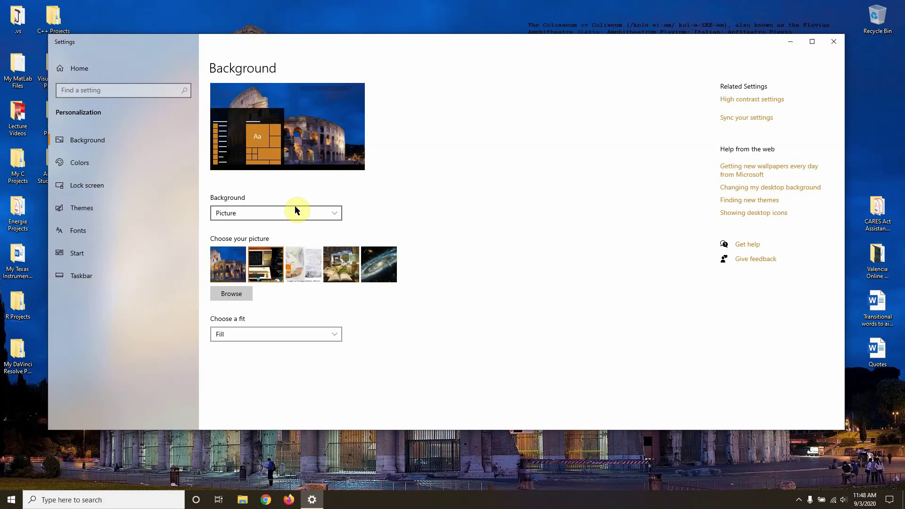
left_click(351, 115)
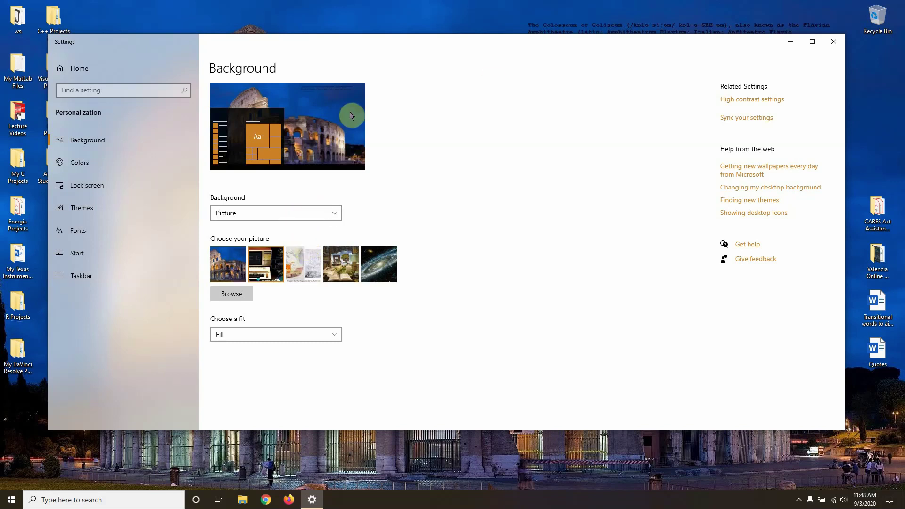
left_click(790, 42)
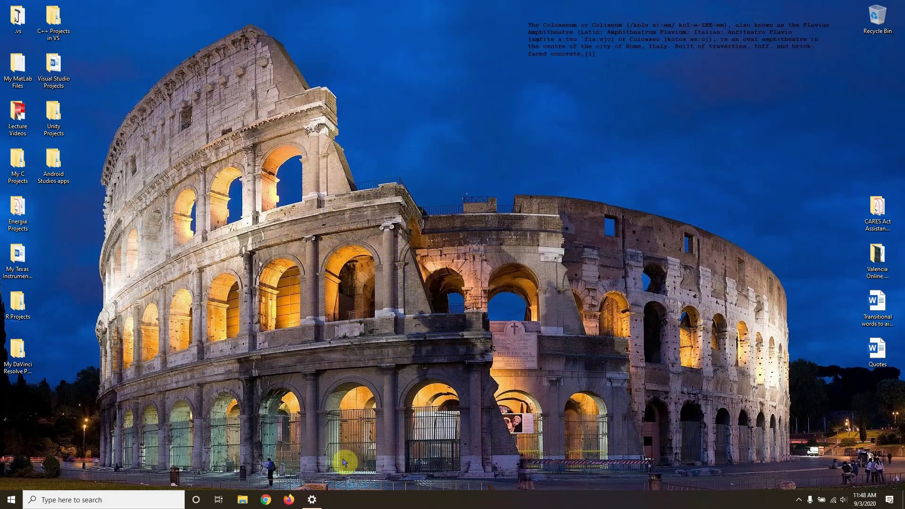
left_click(312, 499)
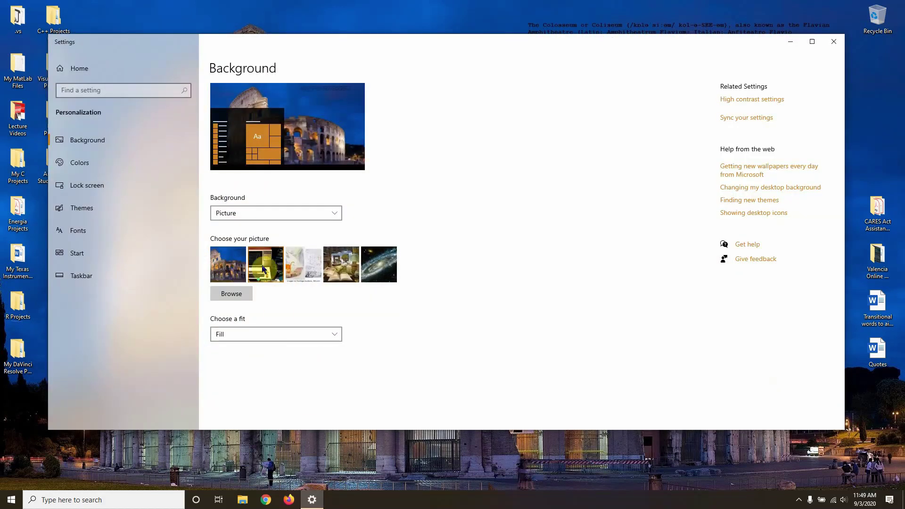
Apply the Scooby-Doo picture as the background with the Fill fit and check it on the desktop before returning to the settings
left_click(302, 267)
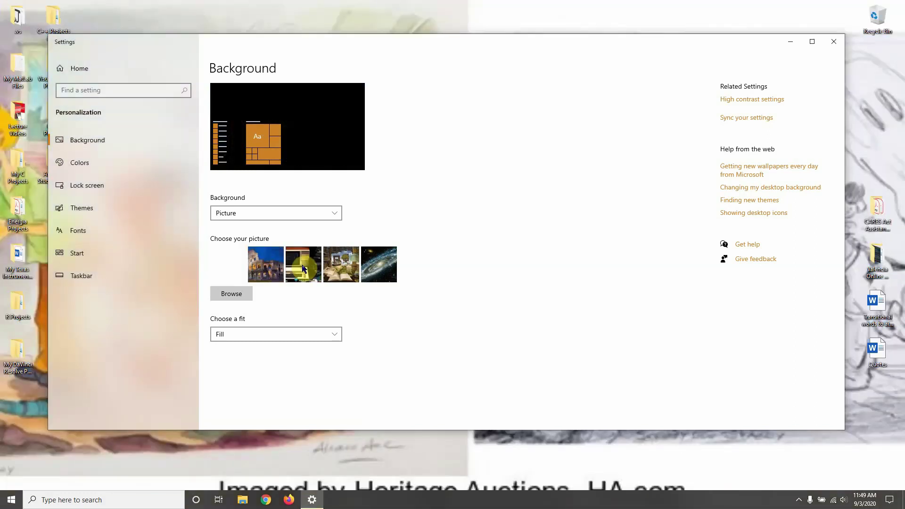
left_click(333, 335)
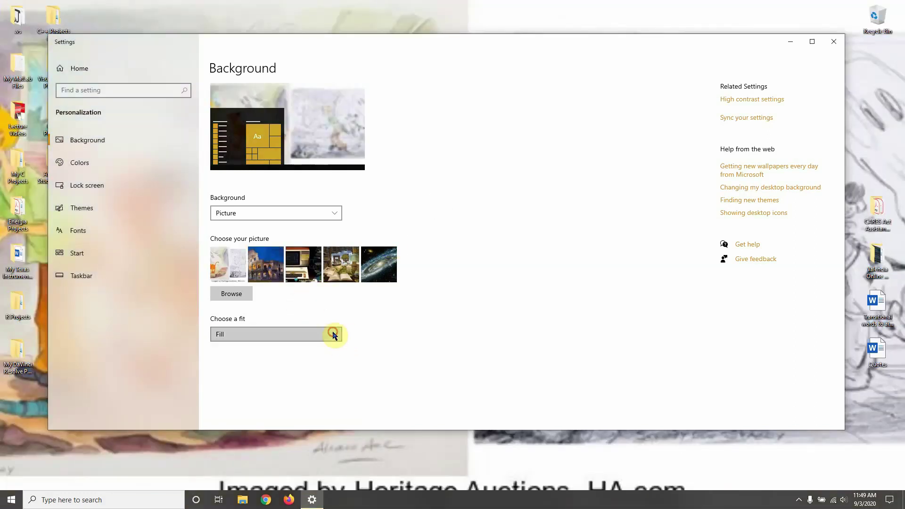
left_click(312, 338)
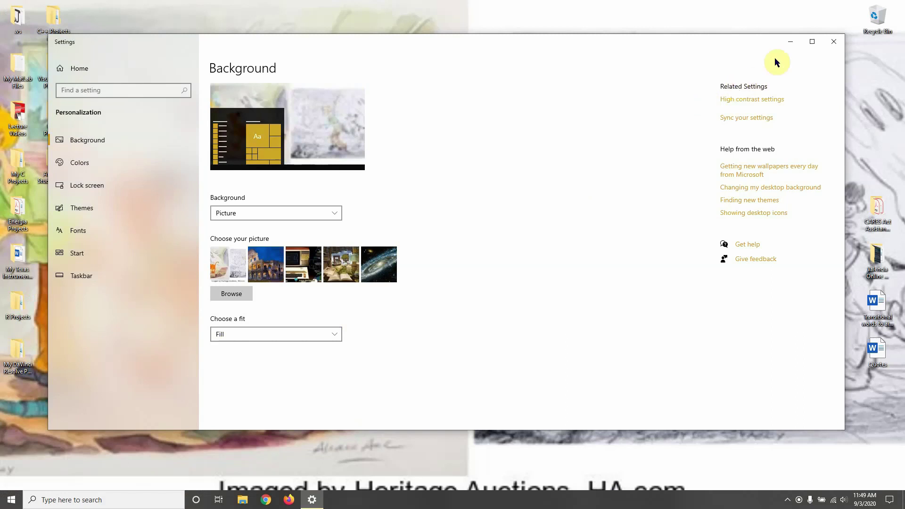
left_click(792, 42)
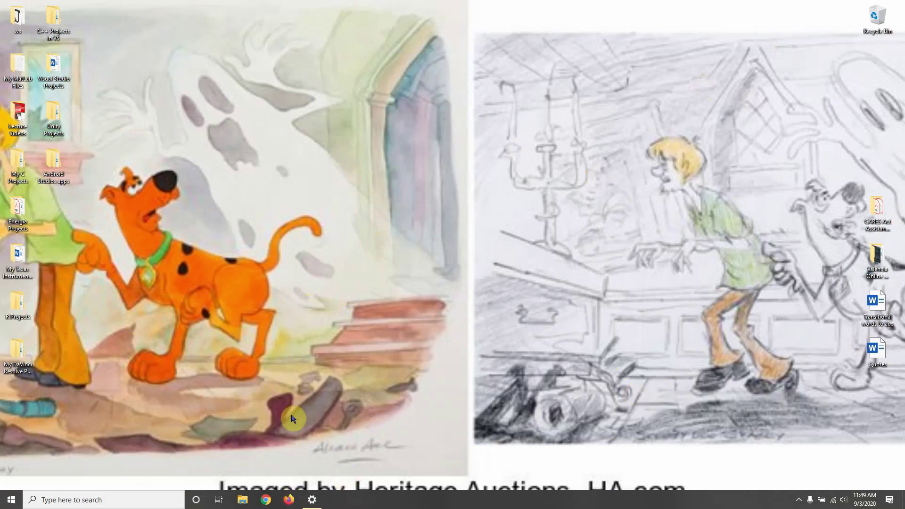
left_click(317, 504)
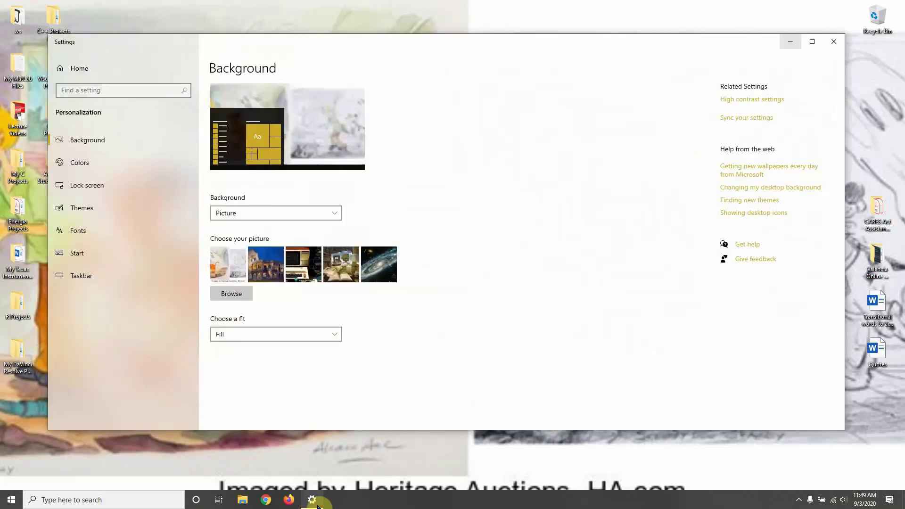
Change the background picture's fit to Fit and view the result on the desktop before reopening the settings
left_click(323, 333)
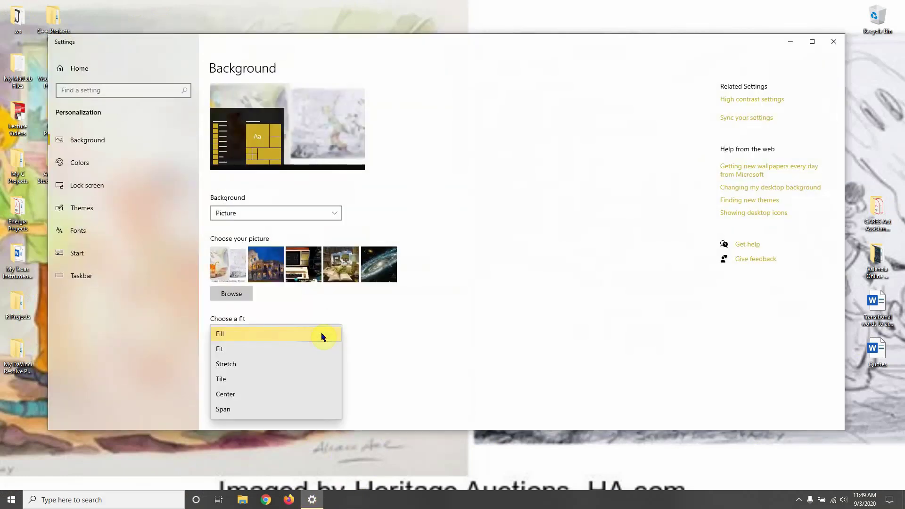
left_click(310, 350)
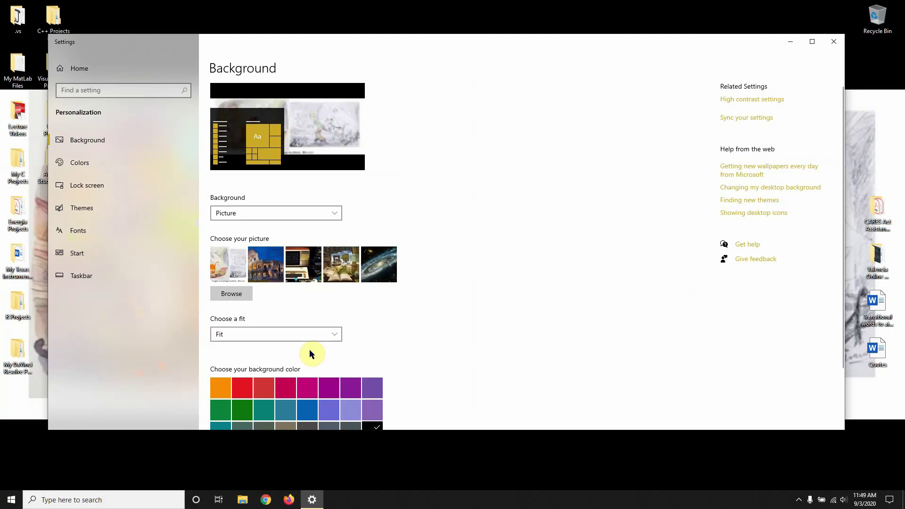
left_click(789, 42)
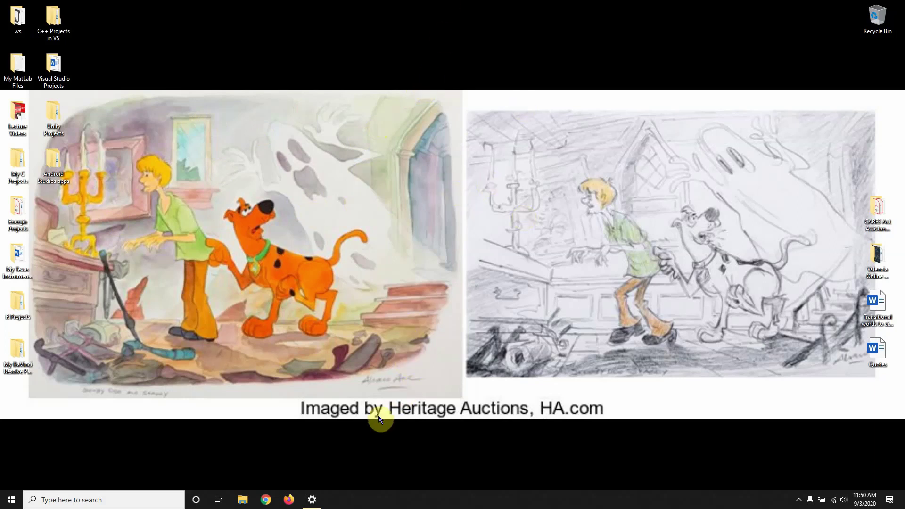
left_click(314, 500)
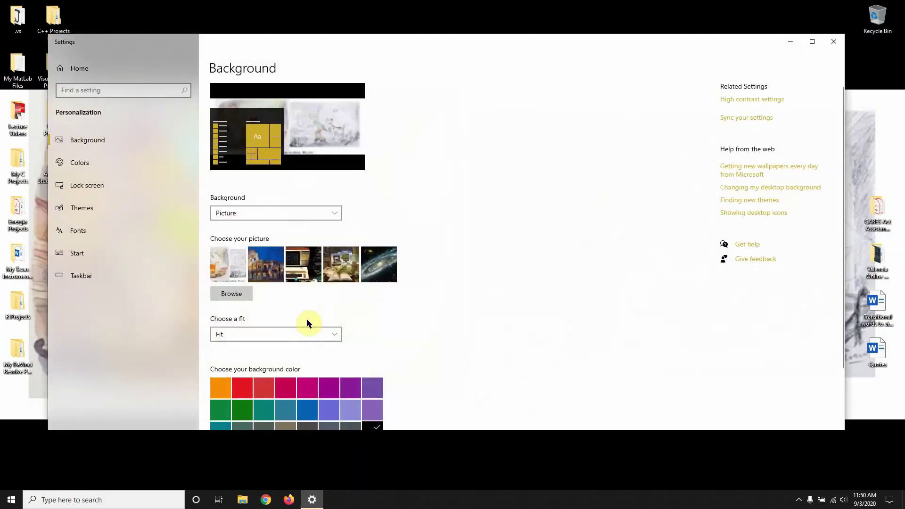
Change the background picture's fit to Stretch and view it on the desktop before returning to the settings
scroll(308, 343, "down", 2)
left_click(295, 266)
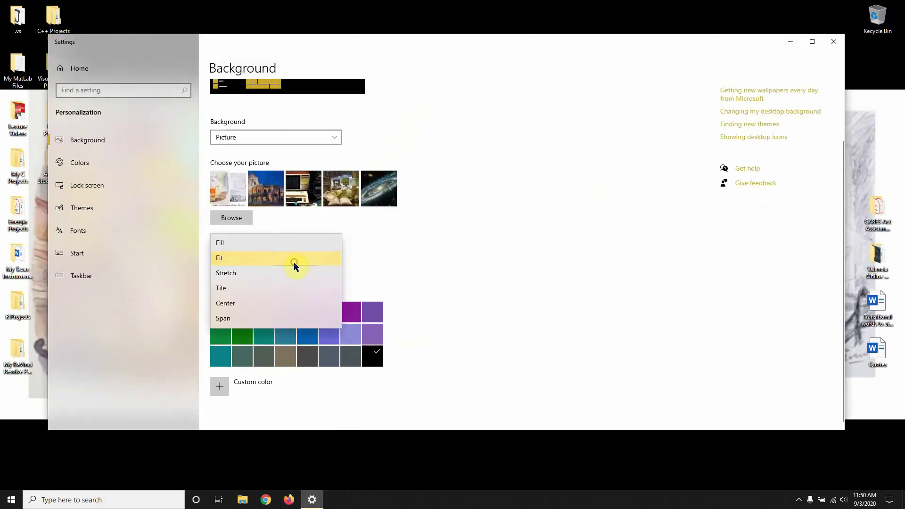
left_click(288, 277)
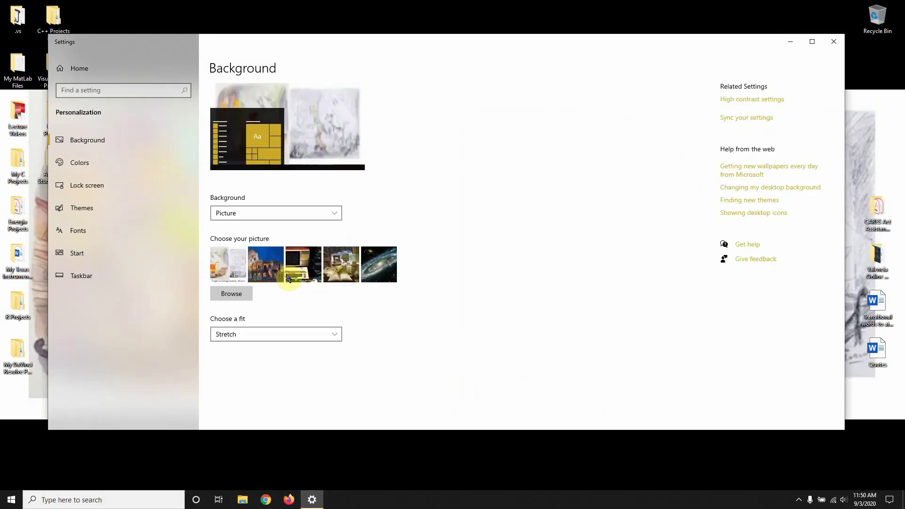
left_click(789, 42)
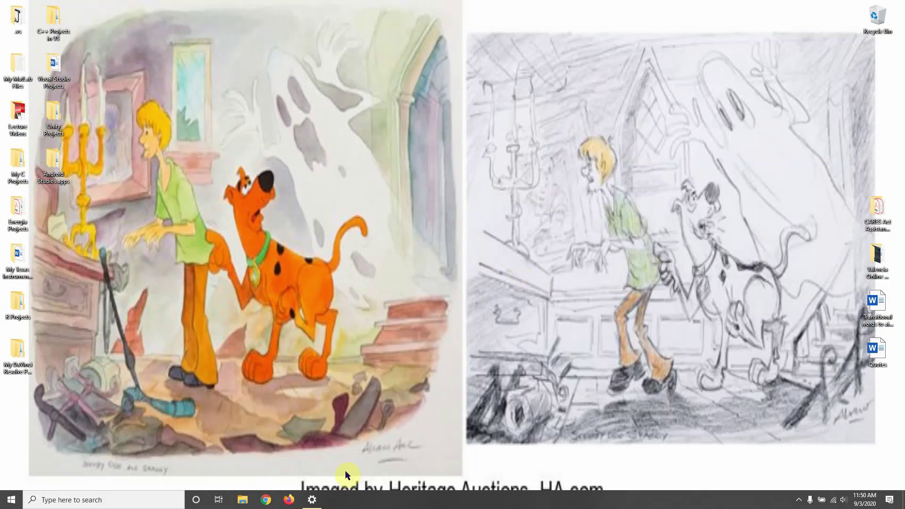
left_click(315, 500)
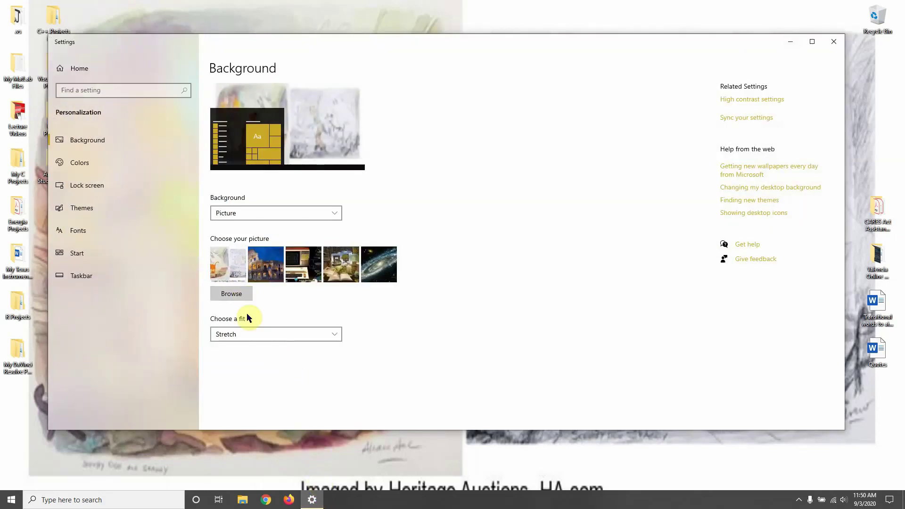
Change the background picture's fit to Tile and view it on the desktop before returning to the settings
left_click(253, 332)
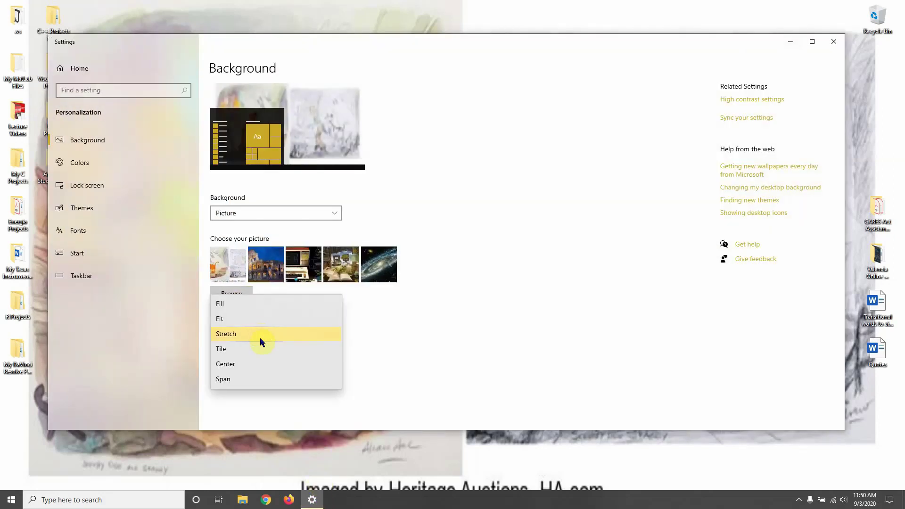
left_click(247, 354)
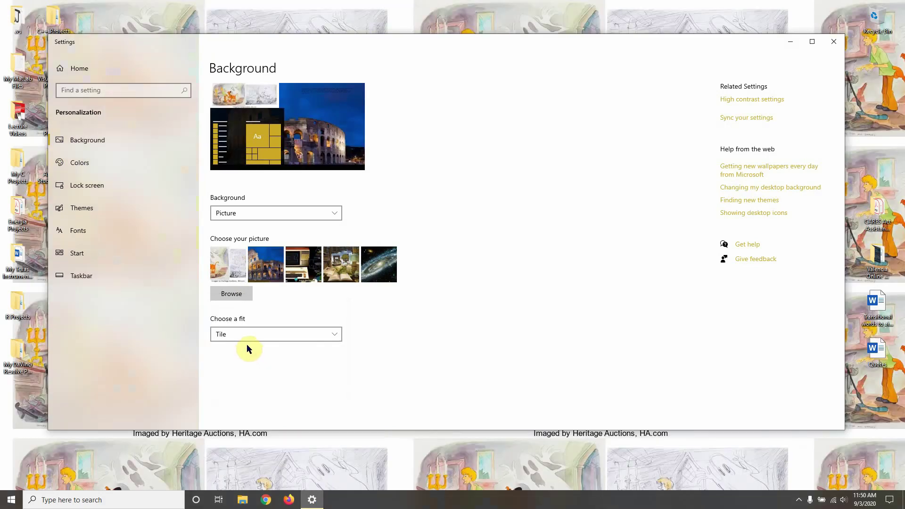
left_click(790, 43)
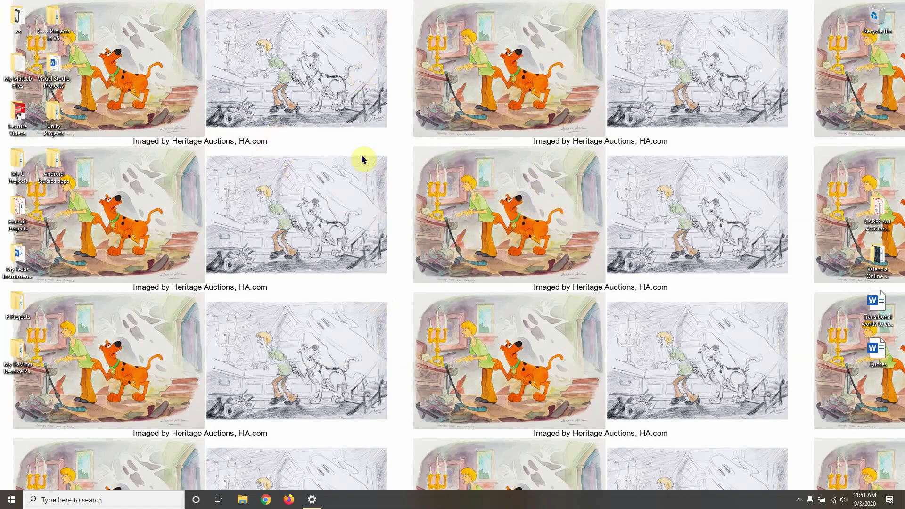
left_click(313, 500)
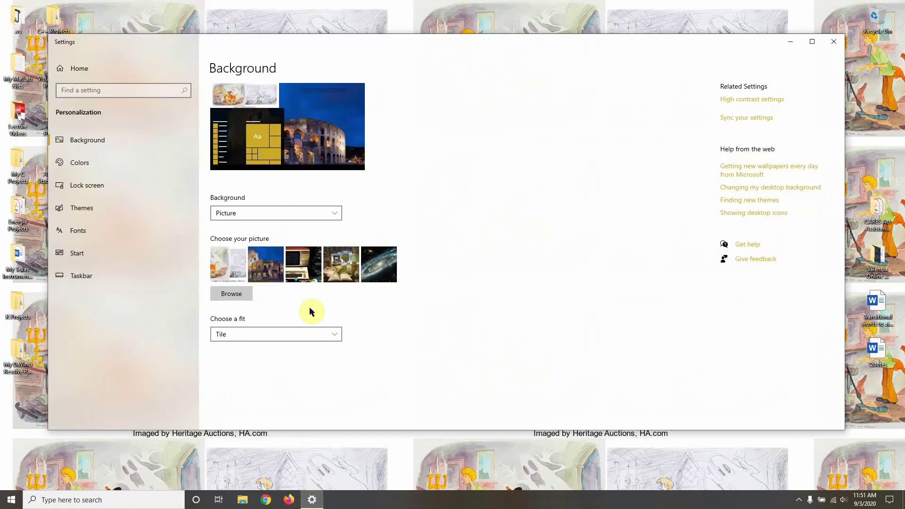
Change the background picture's fit to Center and view it on the desktop before returning to the settings
left_click(325, 335)
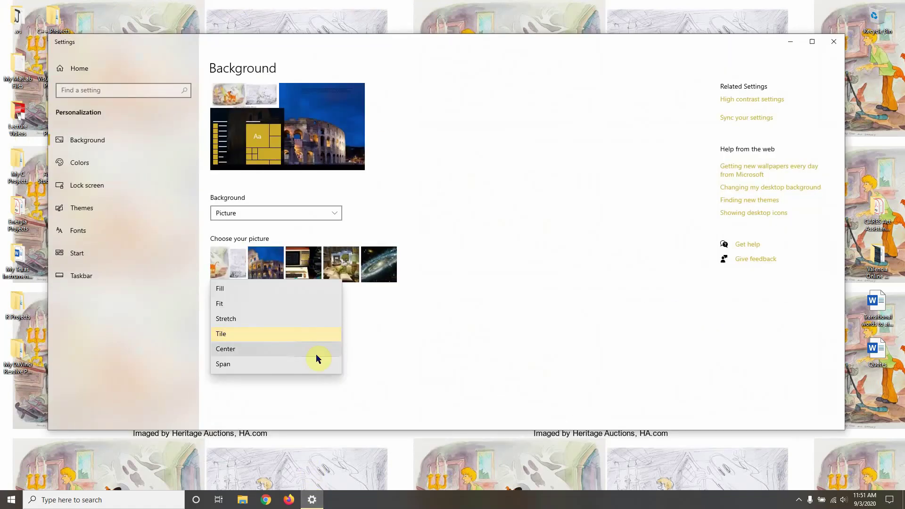
left_click(315, 352)
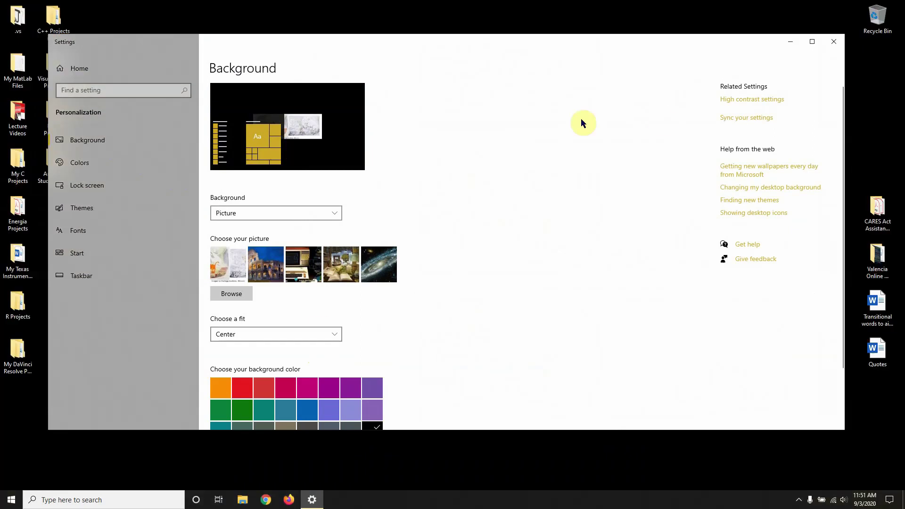
left_click(791, 47)
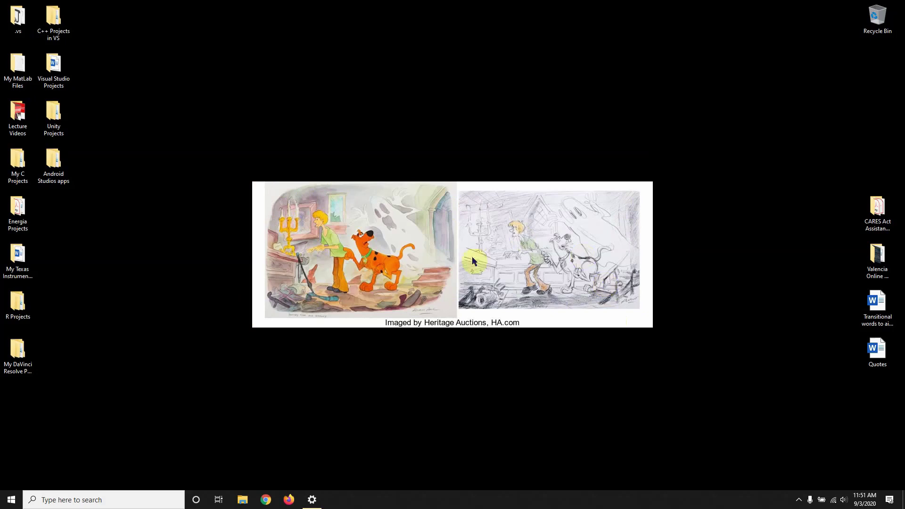
left_click(312, 500)
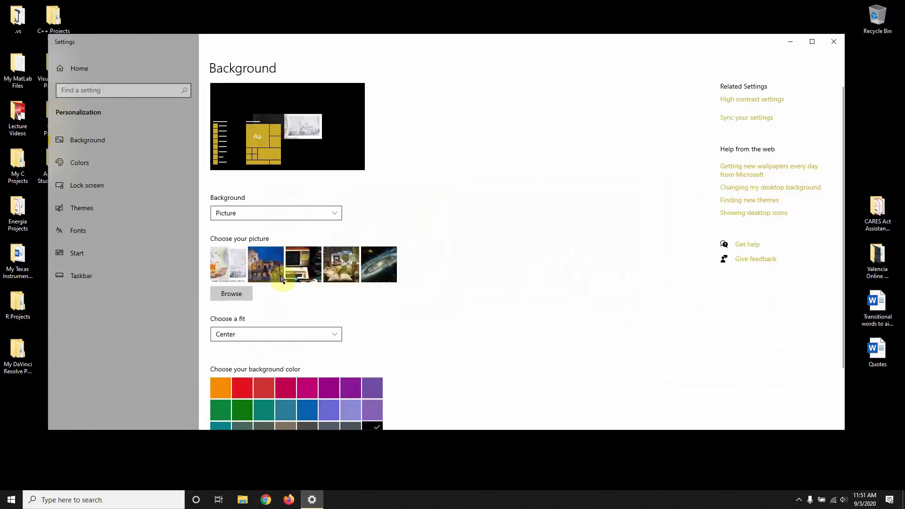
Set the background picture's fit to Span and view it on the desktop
scroll(283, 278, "down", 3)
left_click(283, 258)
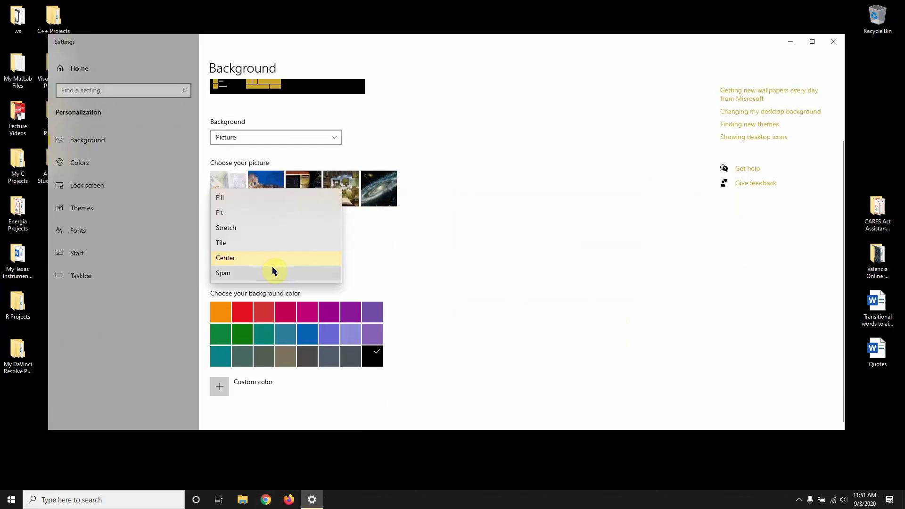
left_click(271, 272)
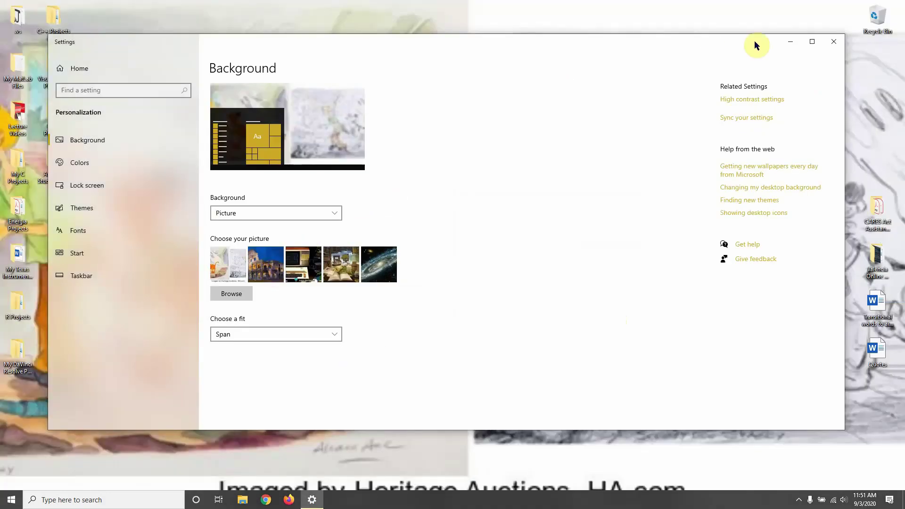
left_click(785, 38)
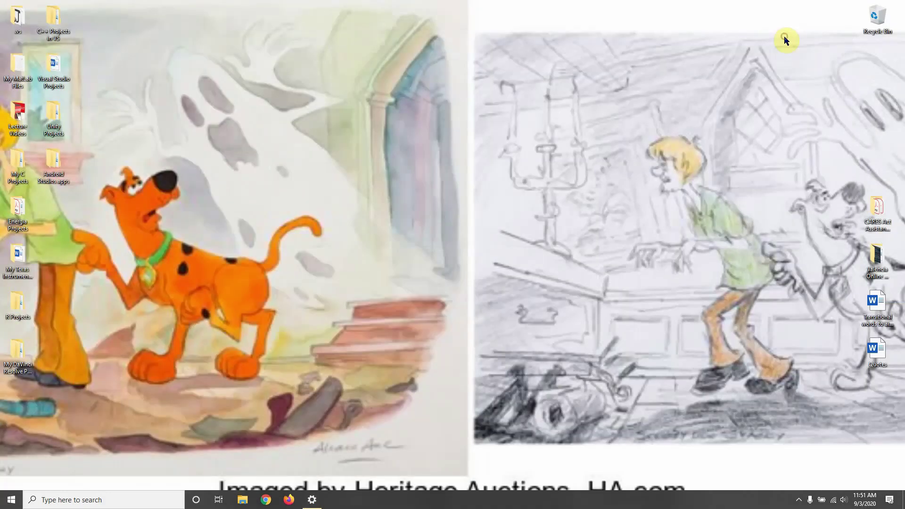
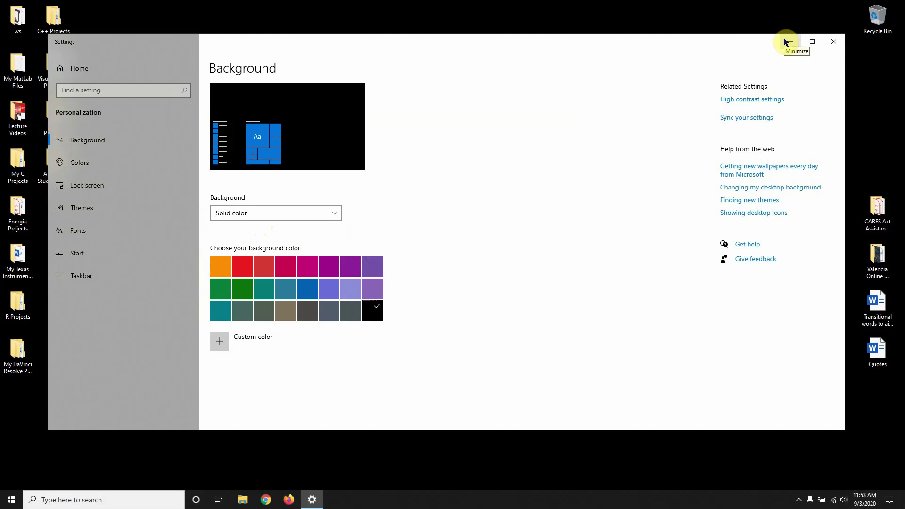
View the solid black background on the desktop and reposition the restored Settings window so more of the desktop shows
left_click(785, 42)
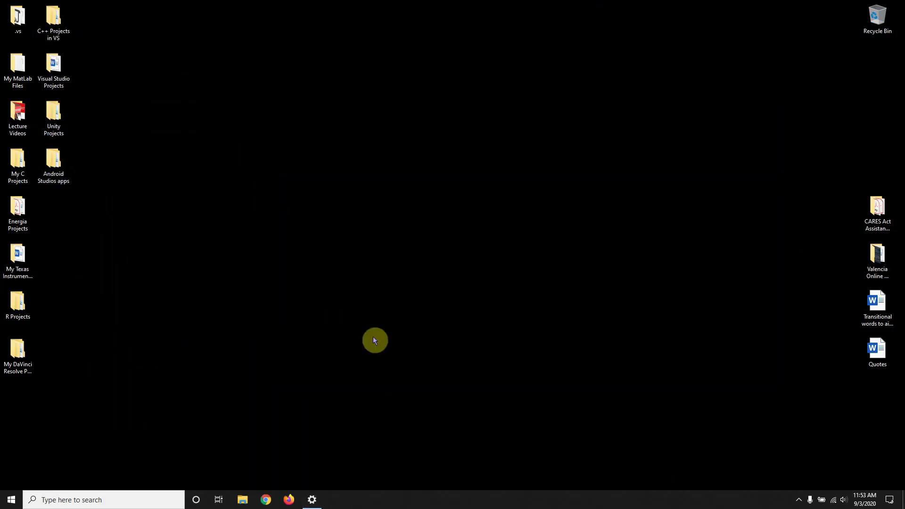
left_click(312, 499)
left_click_drag(471, 52, 539, 78)
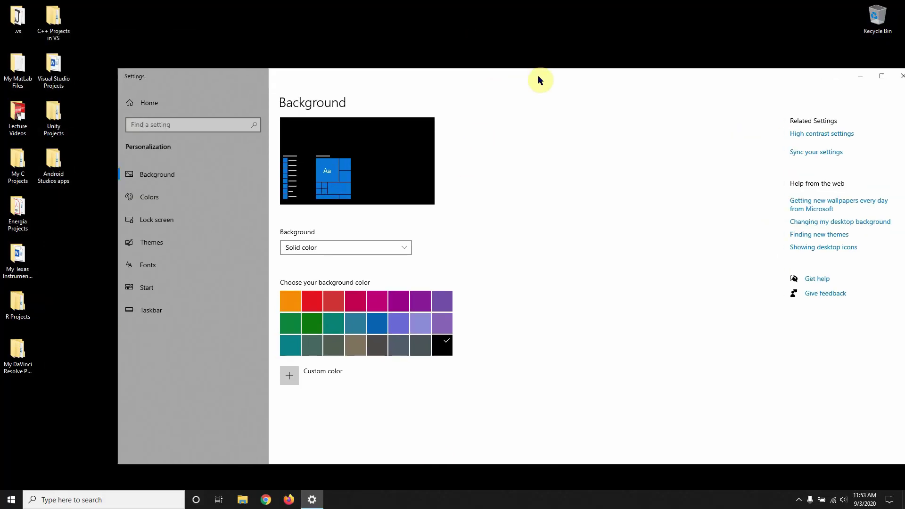
Keep Solid color as the background type and try the orange and muted dark green swatches
left_click(398, 249)
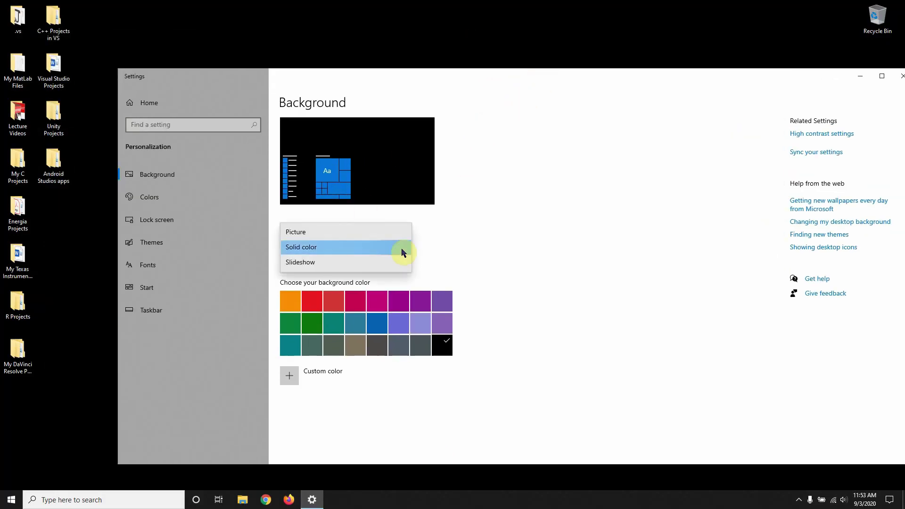
left_click(456, 259)
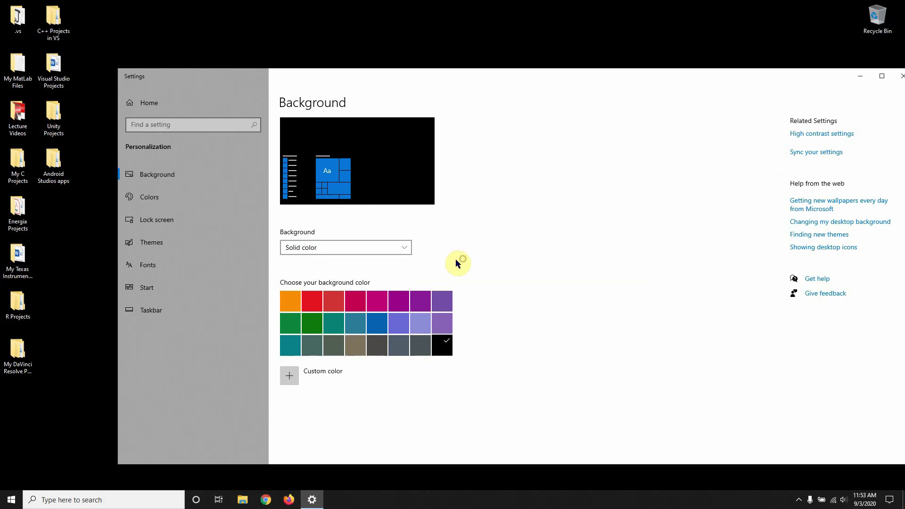
left_click(289, 302)
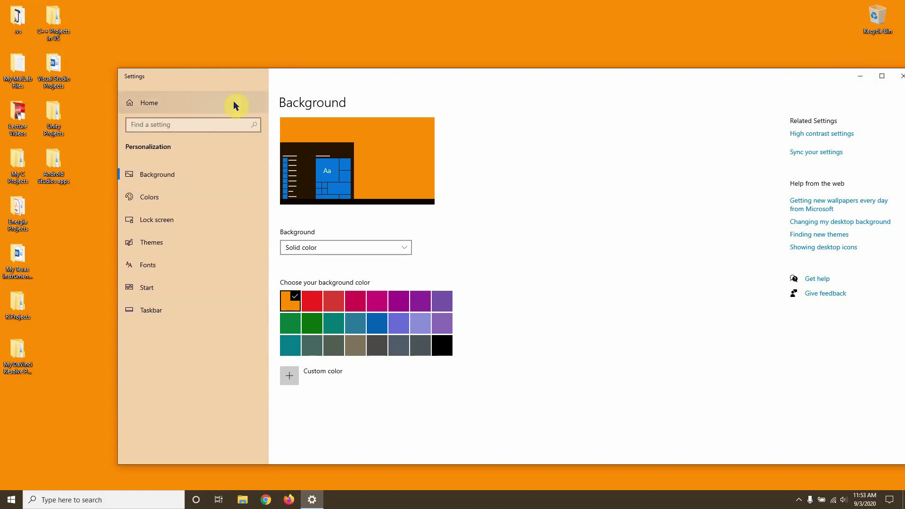
left_click(313, 337)
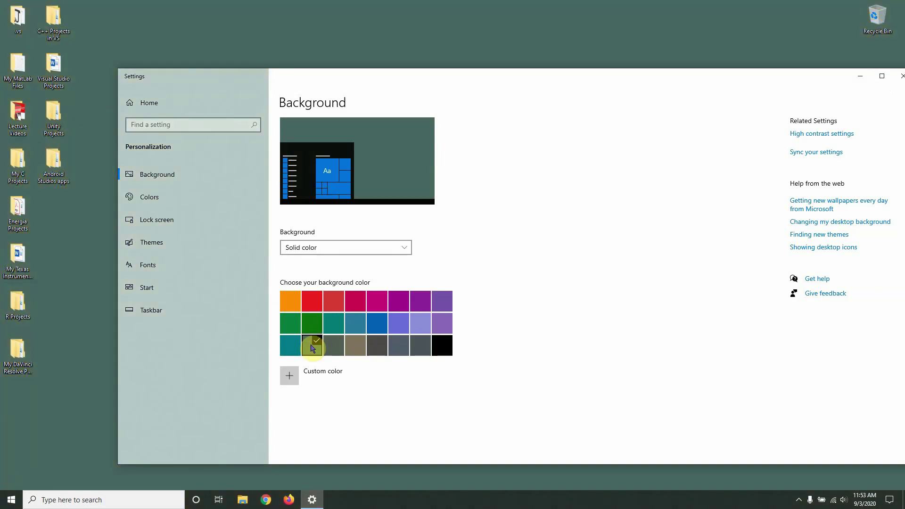
Add a custom Dark teal background color and switch the desktop background back to the orange swatch
left_click(289, 376)
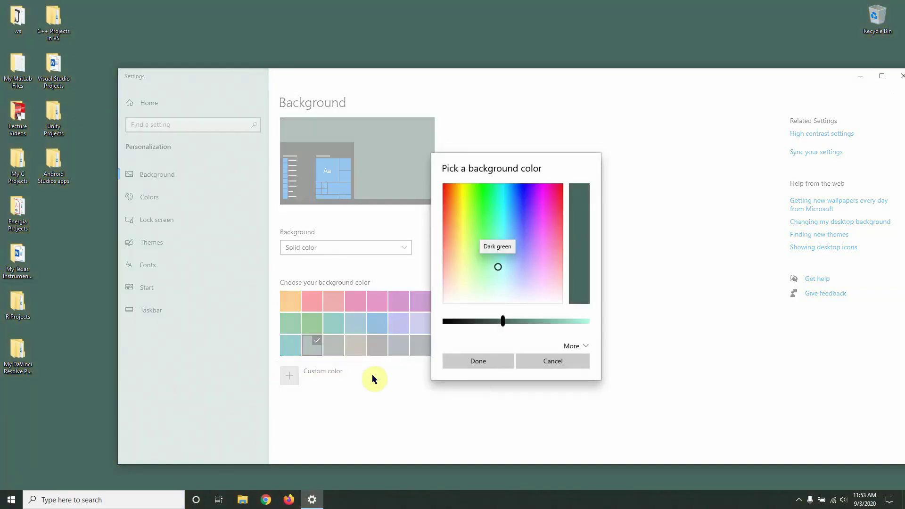
left_click(501, 233)
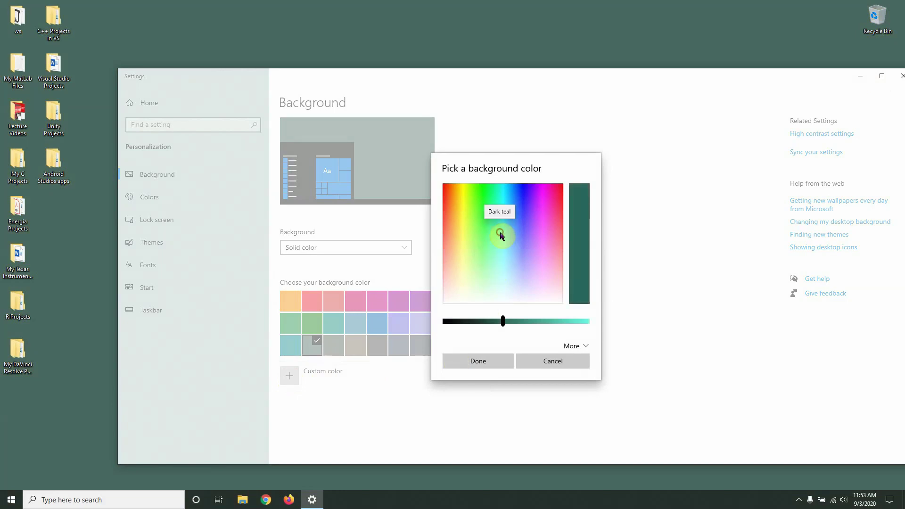
left_click(499, 367)
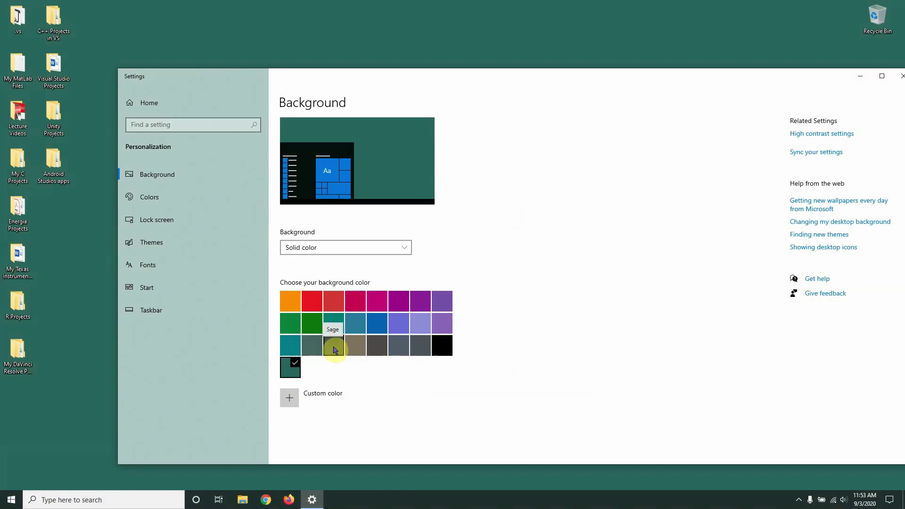
left_click(285, 297)
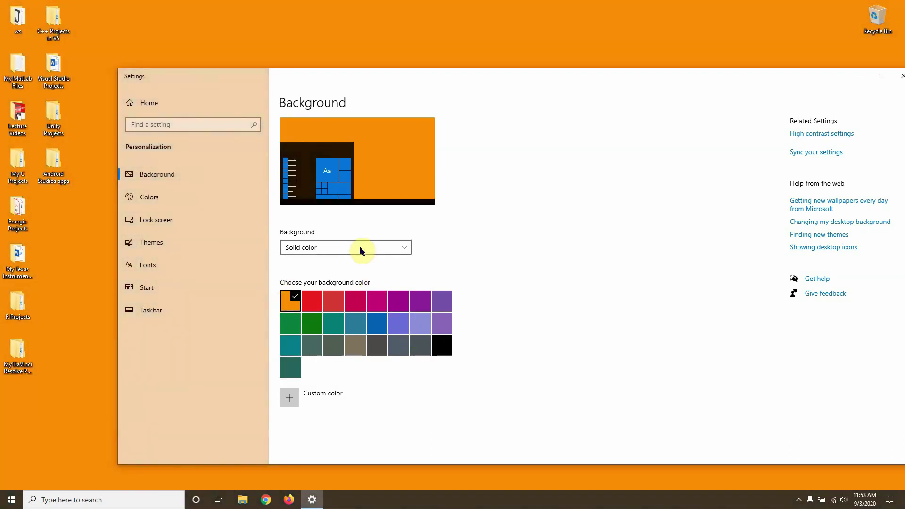
Change the desktop background type to Slideshow
left_click(303, 252)
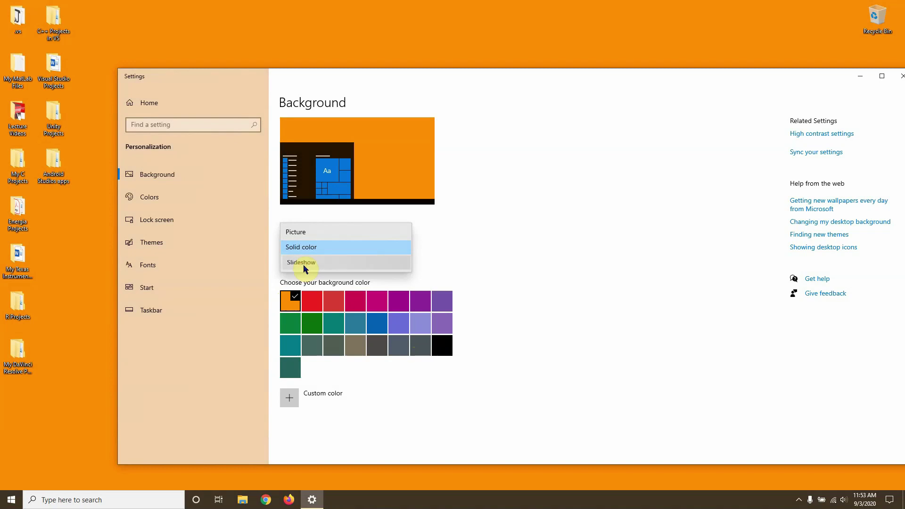
left_click(304, 263)
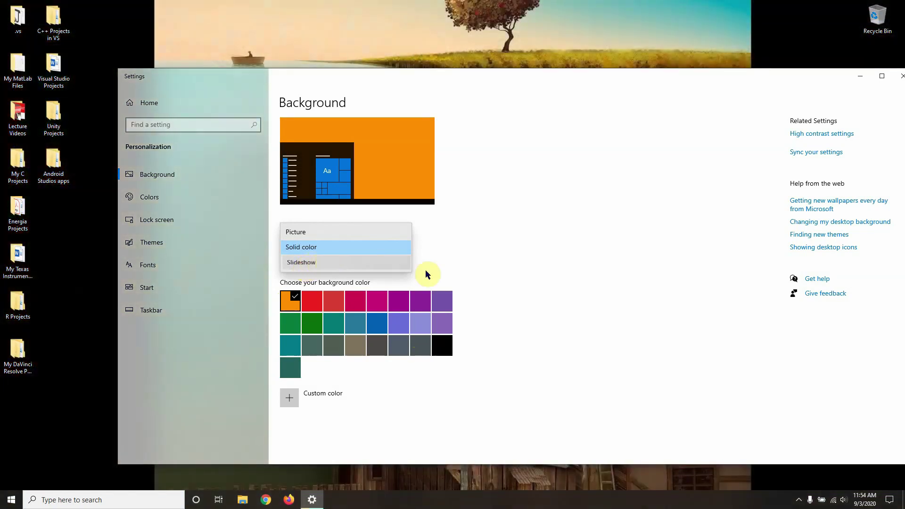
left_click(324, 262)
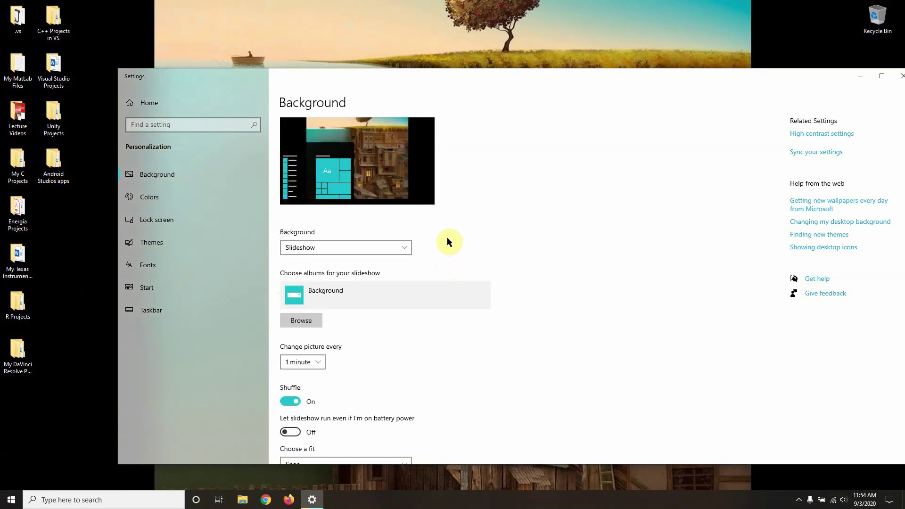
Choose the Background folder in Pictures as the slideshow album and move the Settings window aside briefly to view the desktop
left_click(306, 324)
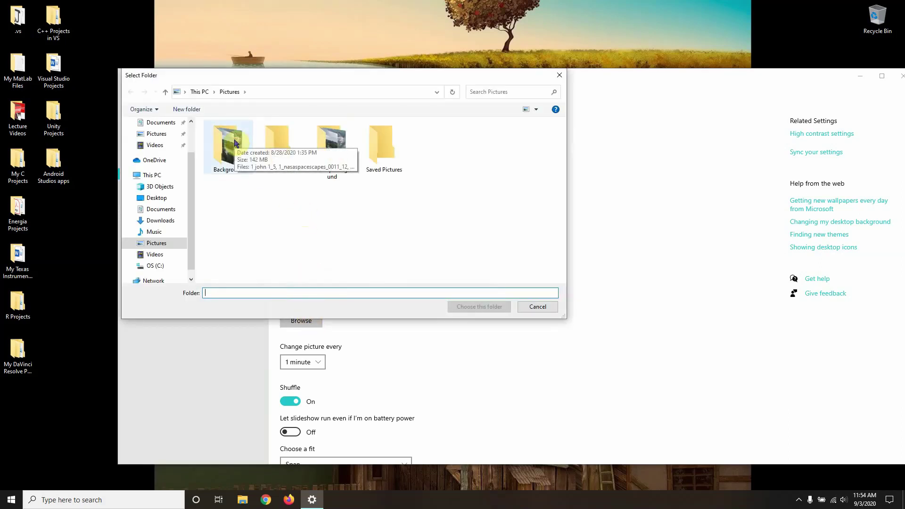
left_click(227, 151)
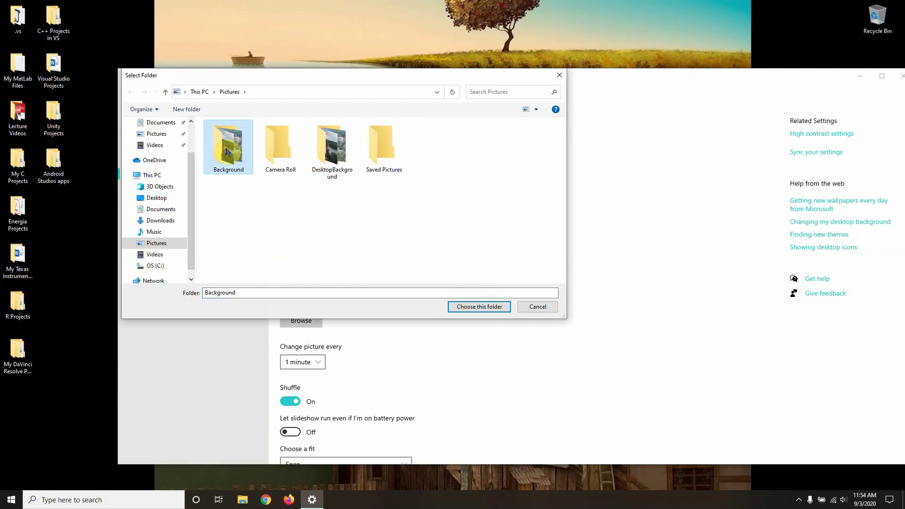
left_click(462, 309)
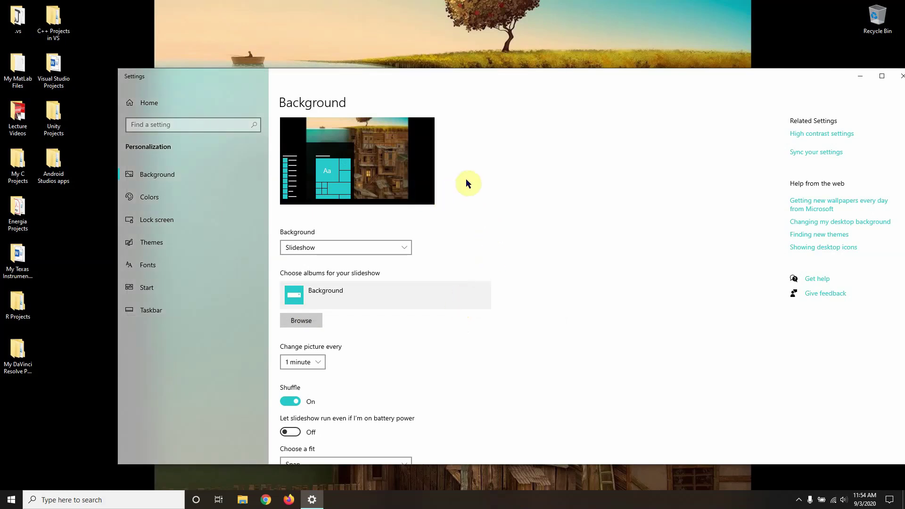
left_click_drag(521, 94, 477, 352)
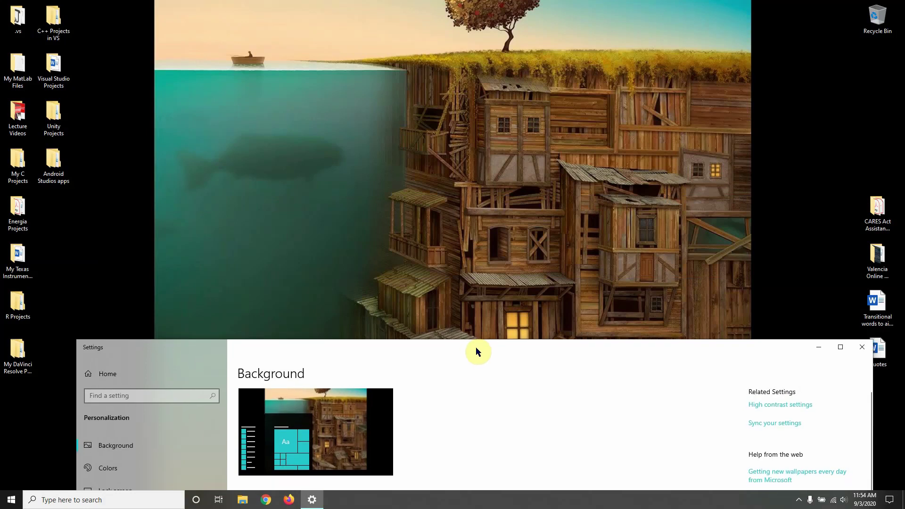
left_click_drag(476, 352, 471, 35)
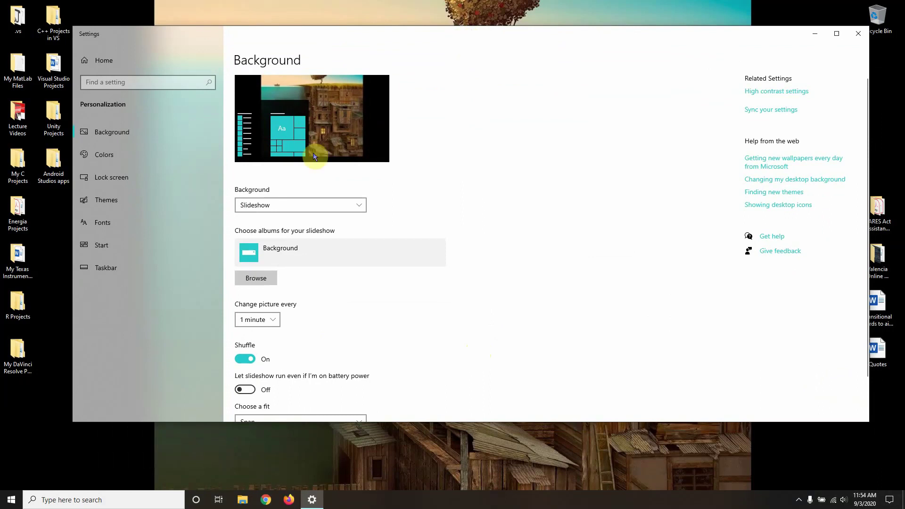
Try a slideshow picture change interval of 10 minutes and set it back to 1 minute
scroll(291, 278, "down", 2)
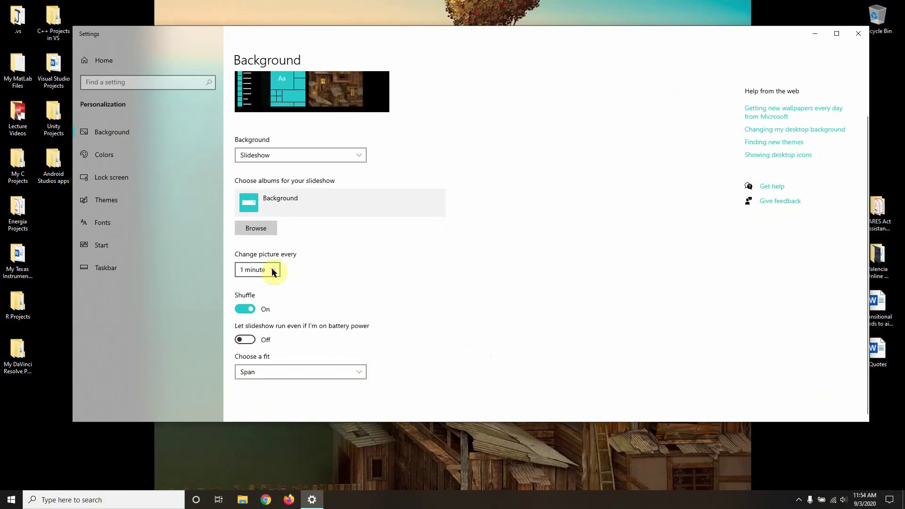
left_click(273, 272)
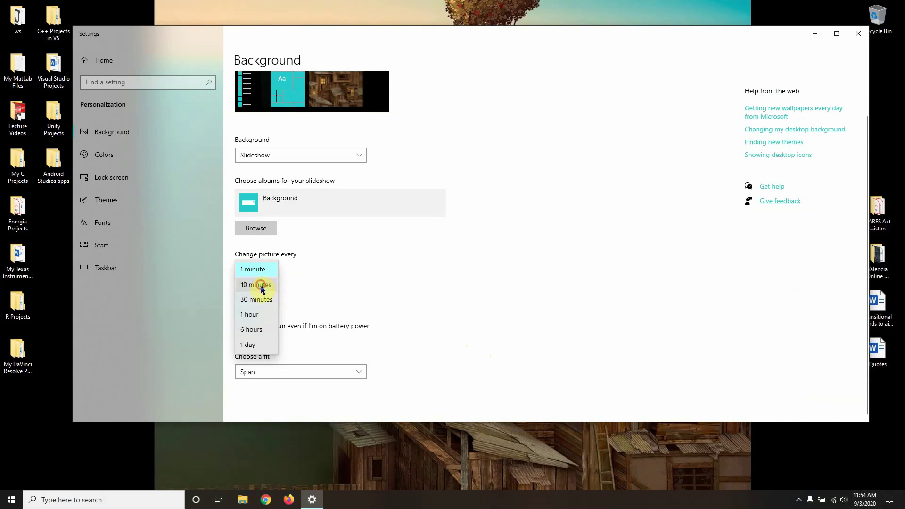
left_click(262, 284)
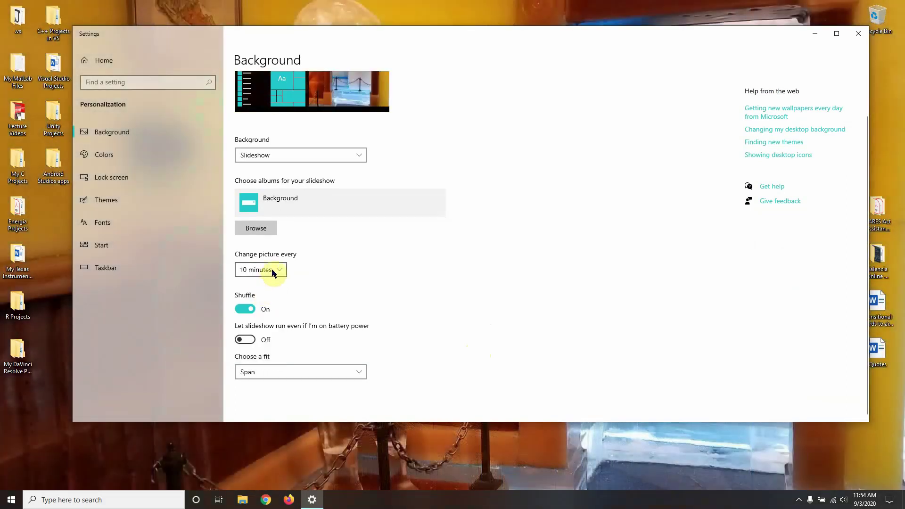
left_click_drag(403, 40, 401, 74)
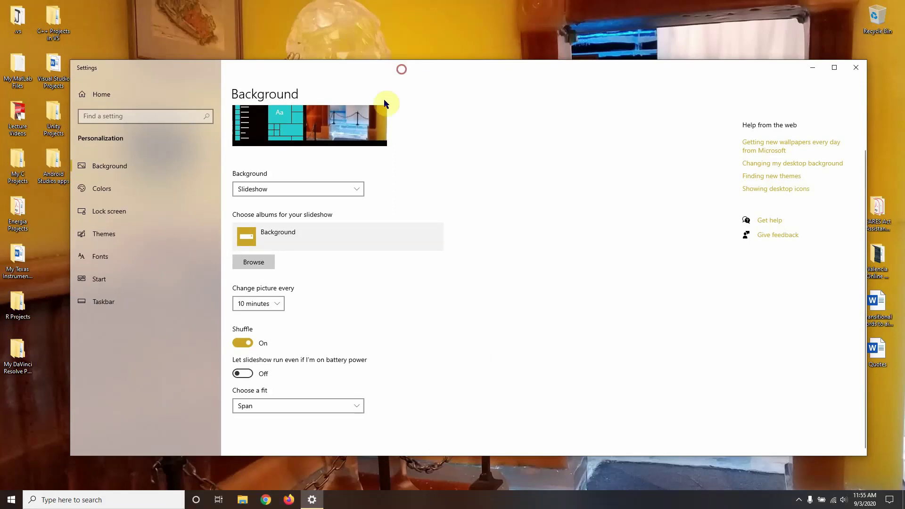
left_click(276, 305)
left_click(271, 292)
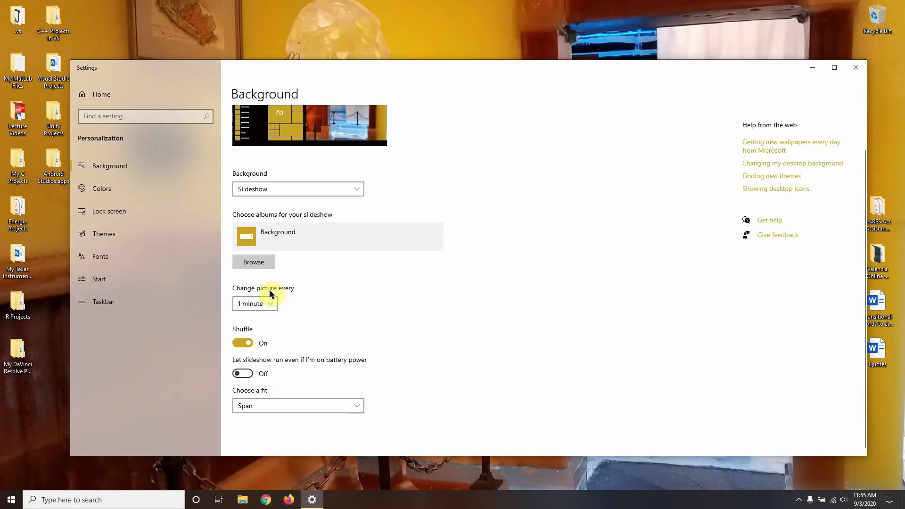
Try the 10 minutes, 30 minutes and 1 hour slideshow intervals, finishing with the interval set to 1 minute
left_click(260, 306)
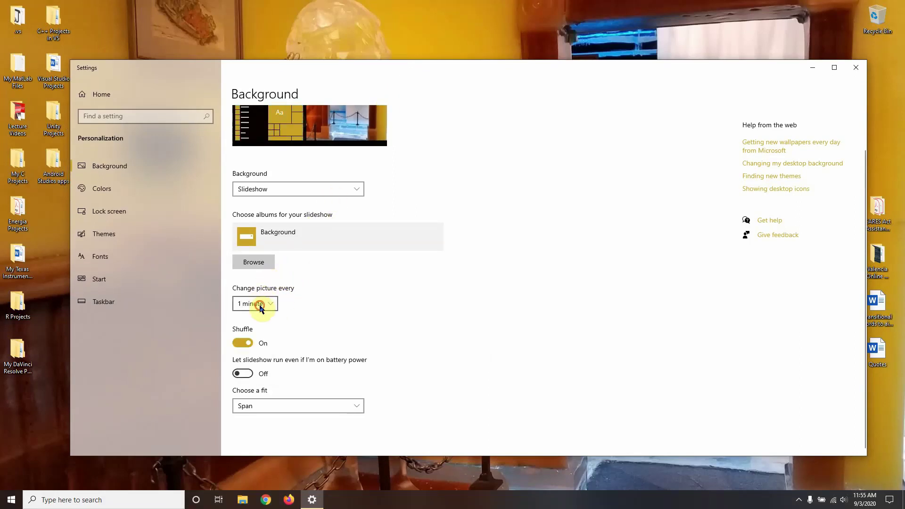
left_click(252, 320)
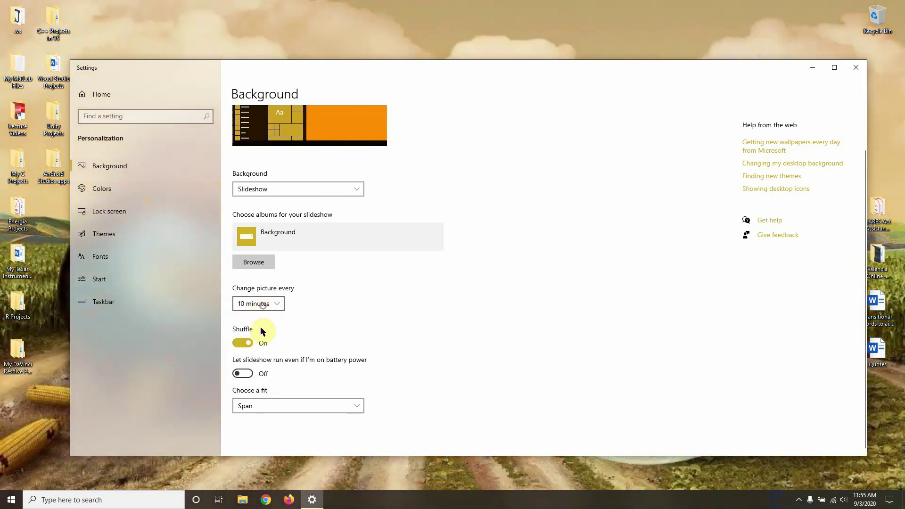
left_click(272, 309)
left_click(263, 321)
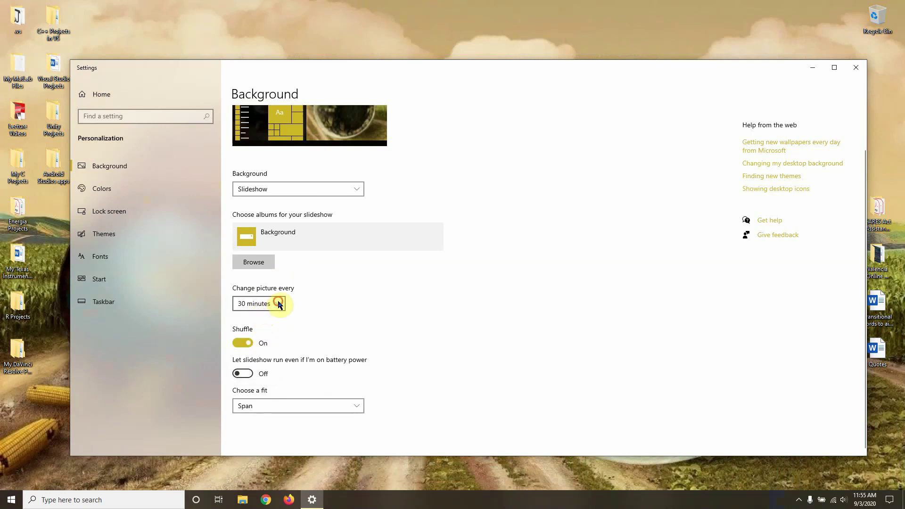
left_click(278, 306)
left_click(269, 319)
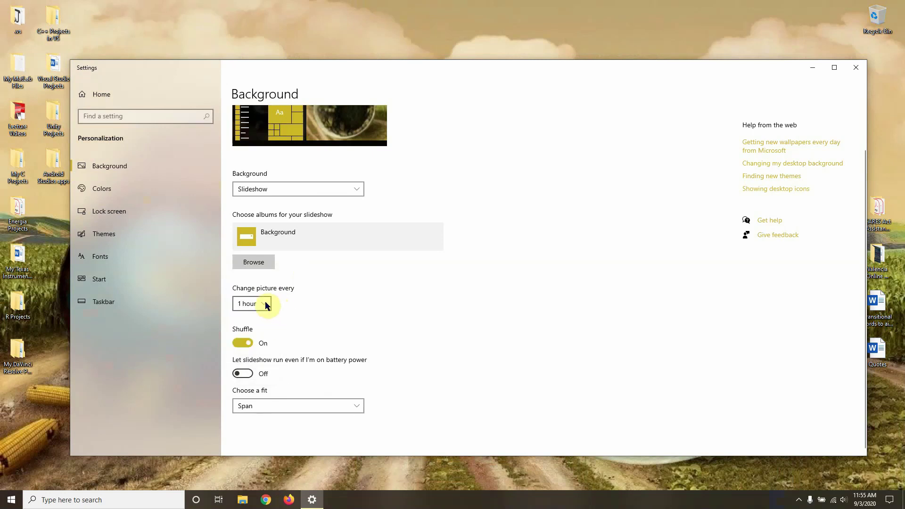
left_click(263, 304)
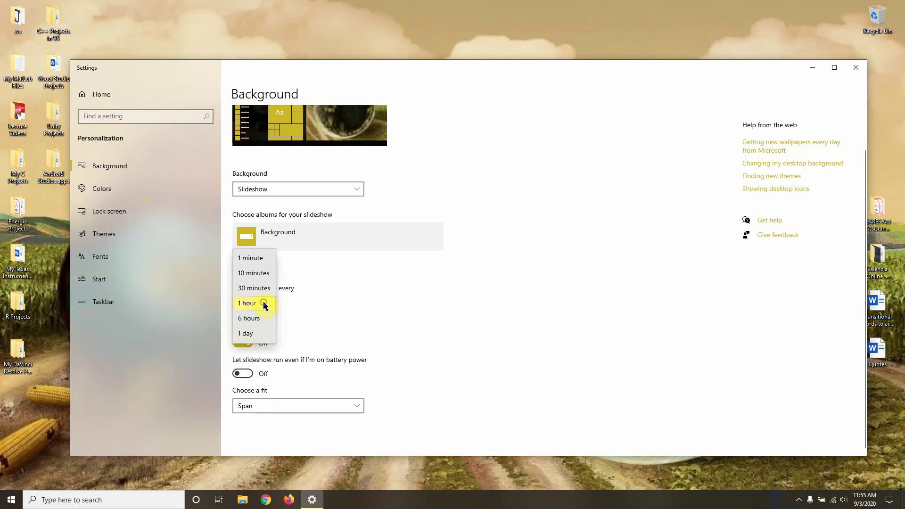
left_click(266, 261)
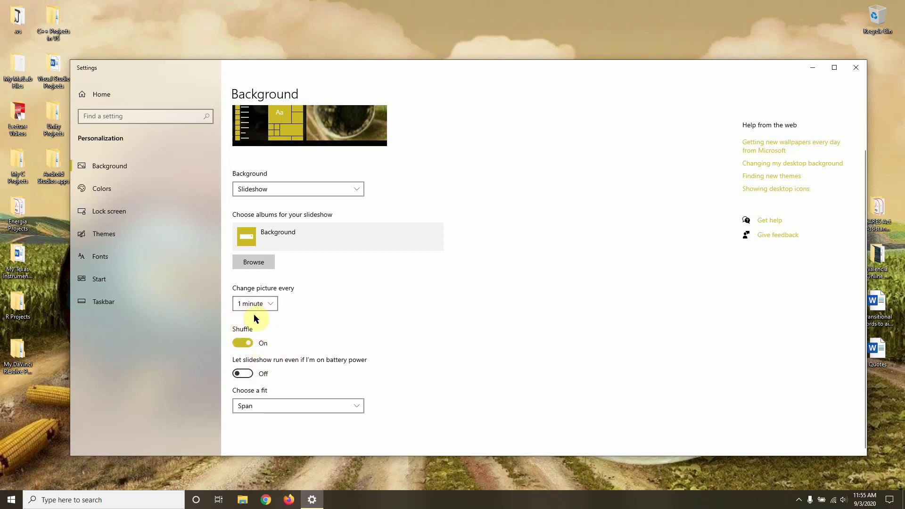
Turn off Shuffle for the slideshow and view the Pictures > Background folder in a maximized File Explorer window
left_click(247, 344)
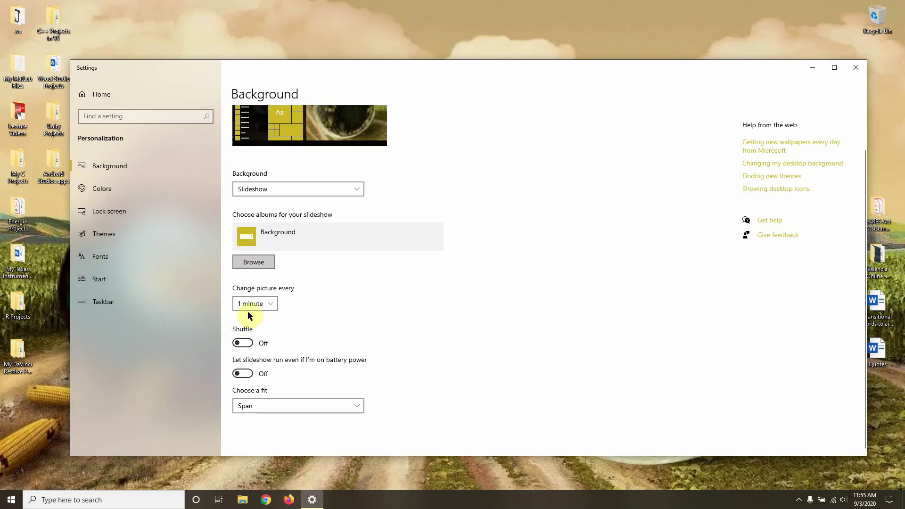
left_click(243, 501)
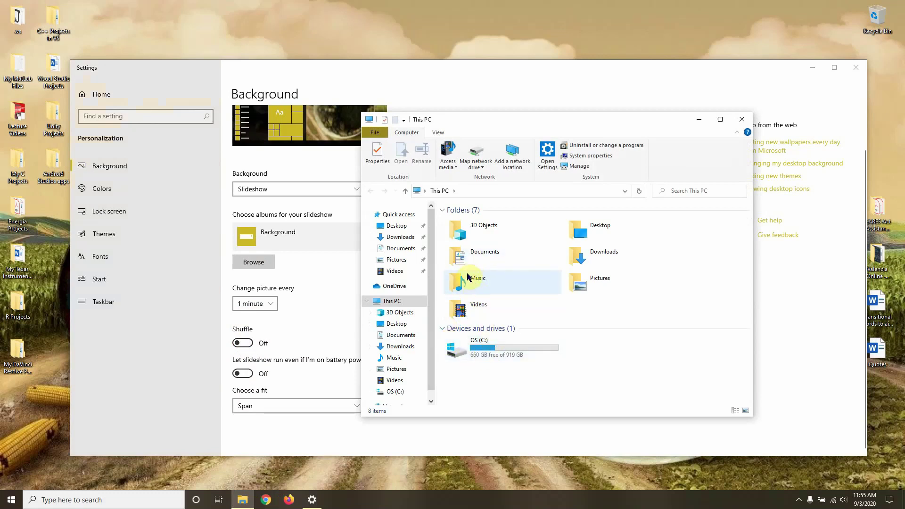
double_click(586, 281)
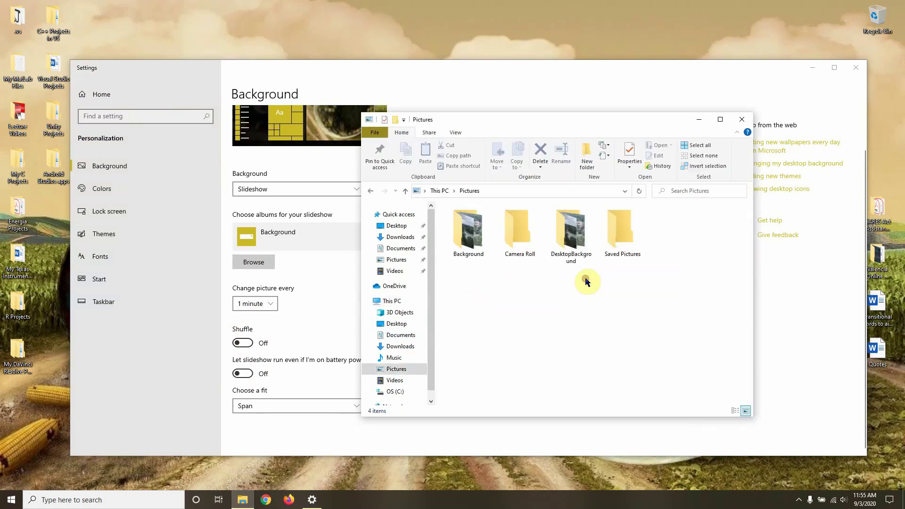
left_click(479, 234)
double_click(479, 234)
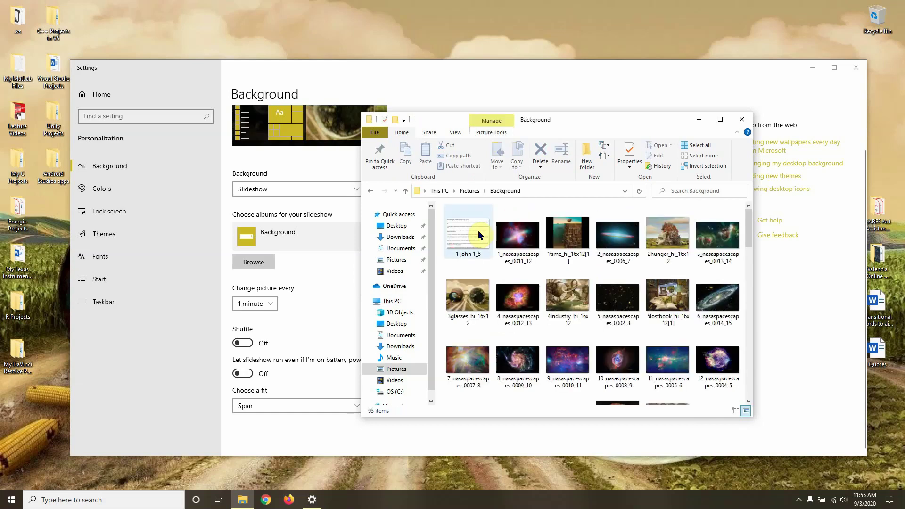
left_click(716, 120)
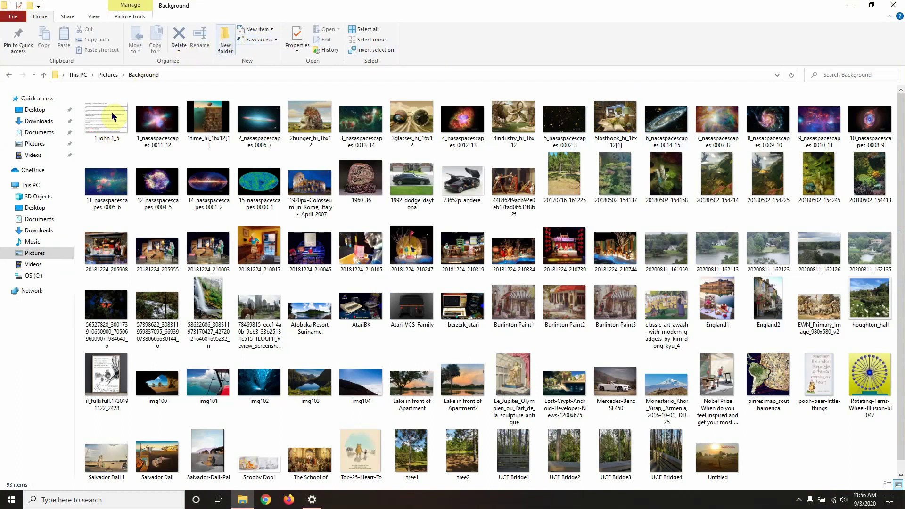
scroll(112, 120, "down", 1)
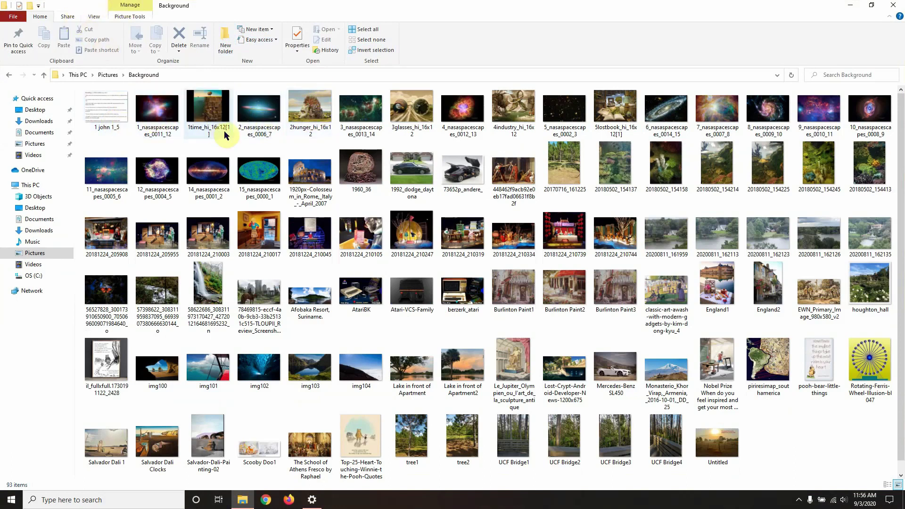
Show the Background folder's files in the Details layout, sort them by date, and return to sorting by name
left_click(94, 17)
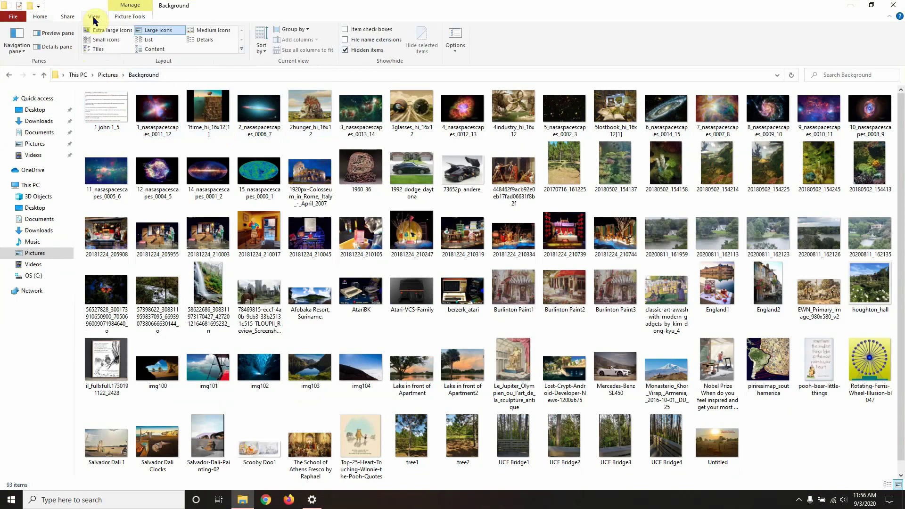
left_click(204, 40)
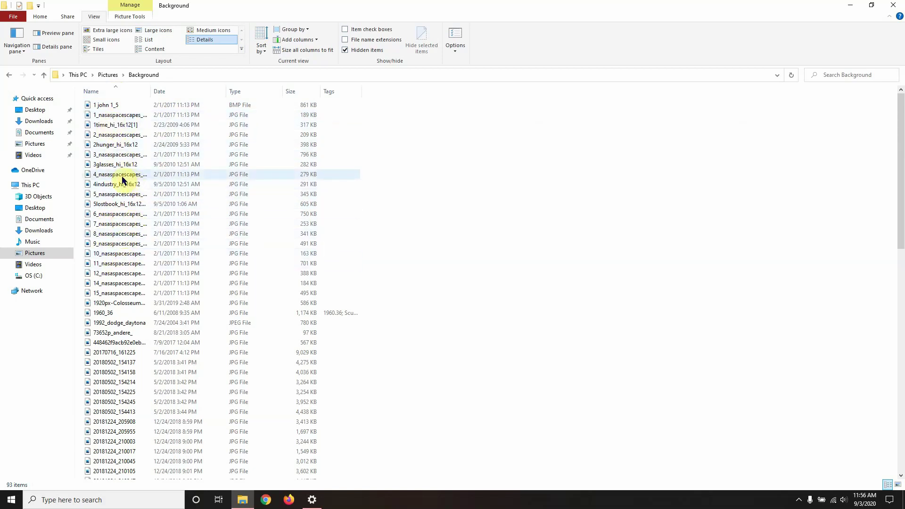
mouse_move(122, 180)
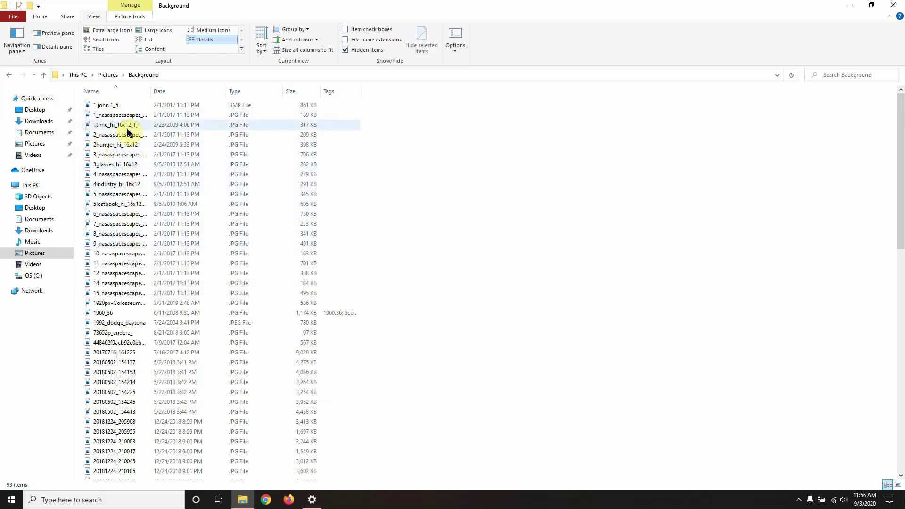
left_click(185, 91)
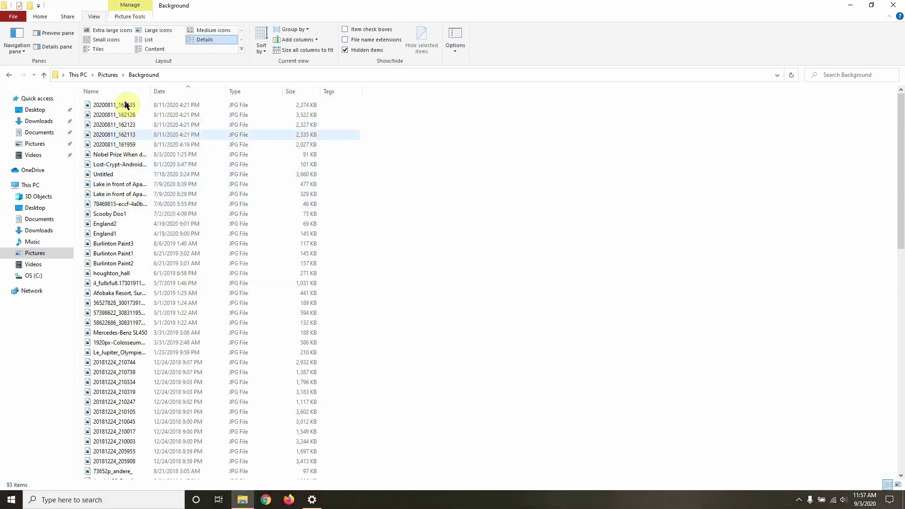
left_click(100, 91)
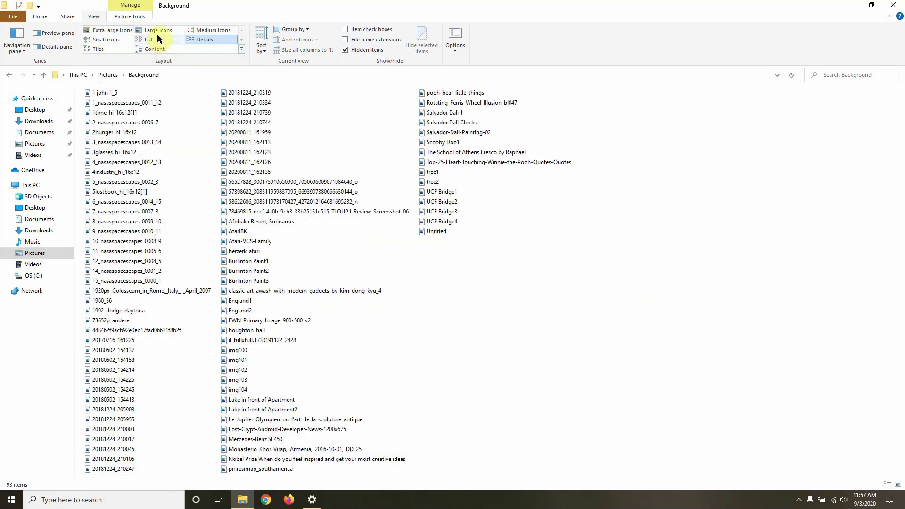
Compare the Large icons and Medium icons layouts for the Background folder, finishing on Large icons
left_click(157, 30)
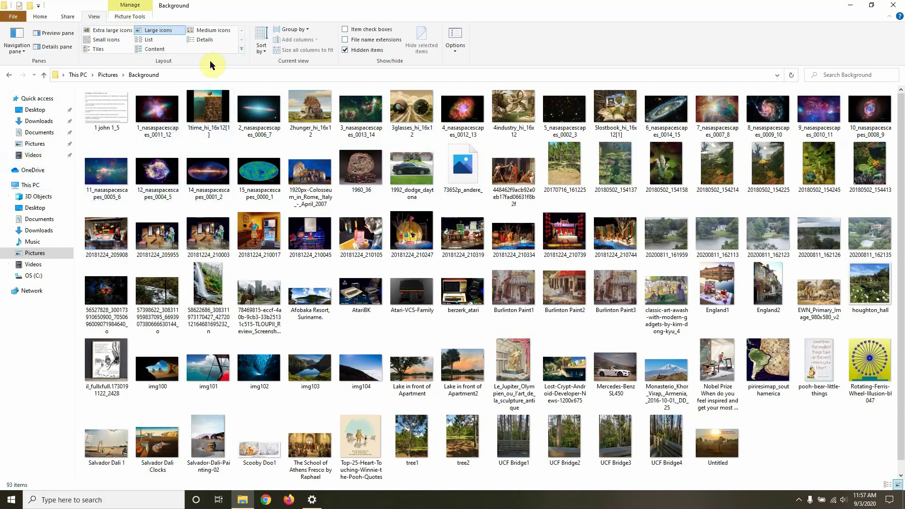
left_click(213, 31)
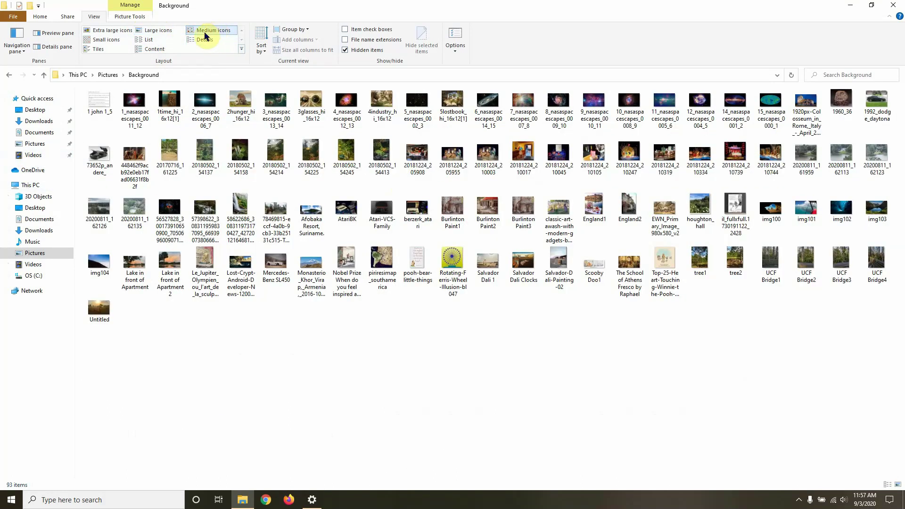
left_click(159, 30)
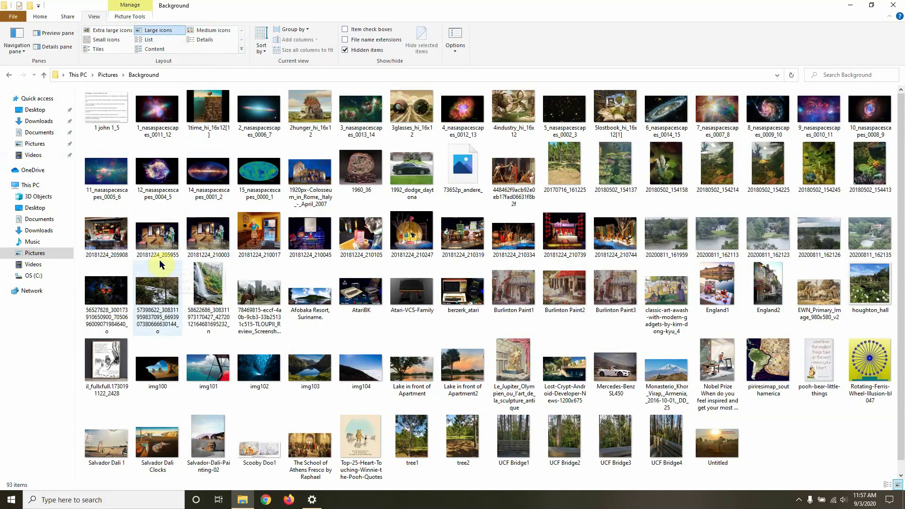
Minimize File Explorer to return to Settings and turn Shuffle on for the slideshow
left_click(848, 6)
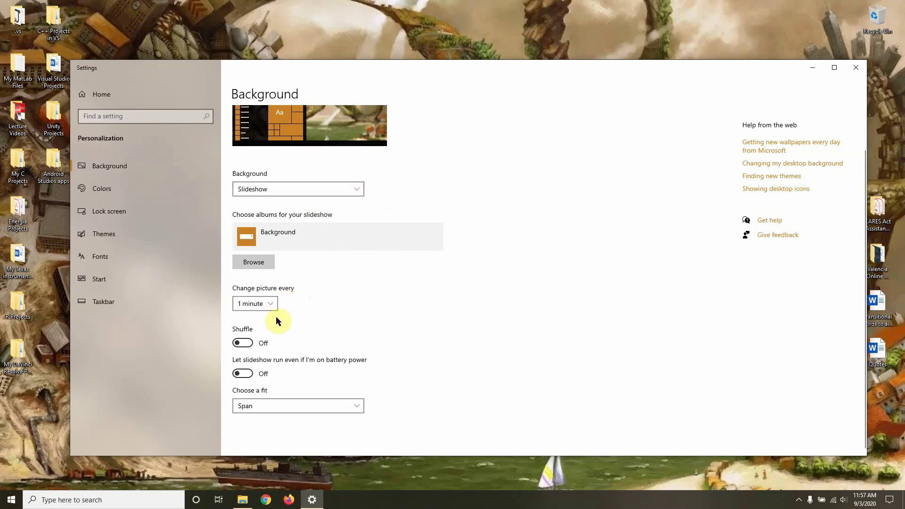
left_click(246, 345)
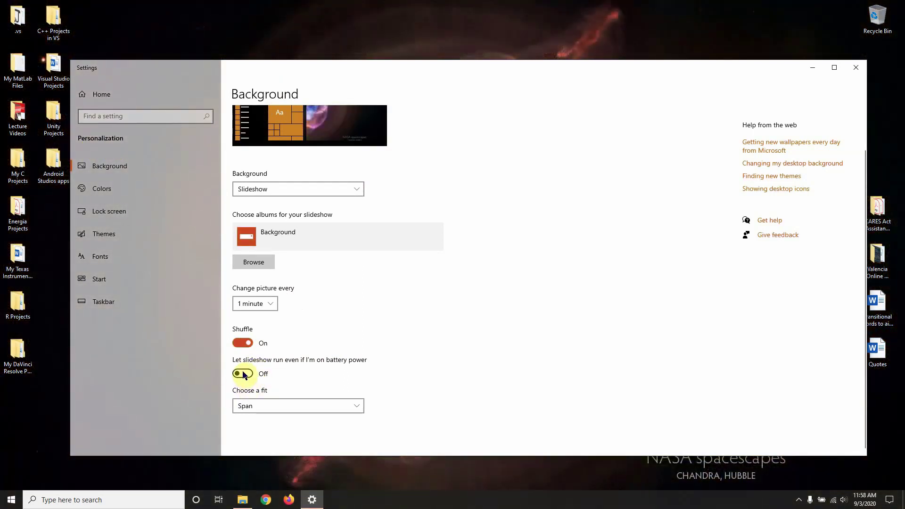
Switch the option to let the slideshow run on battery power on and back off
left_click(243, 374)
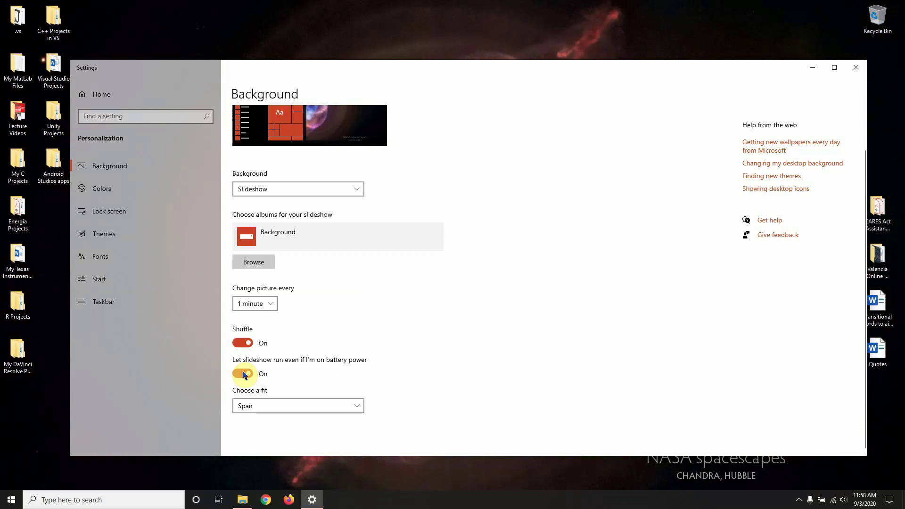
left_click(244, 374)
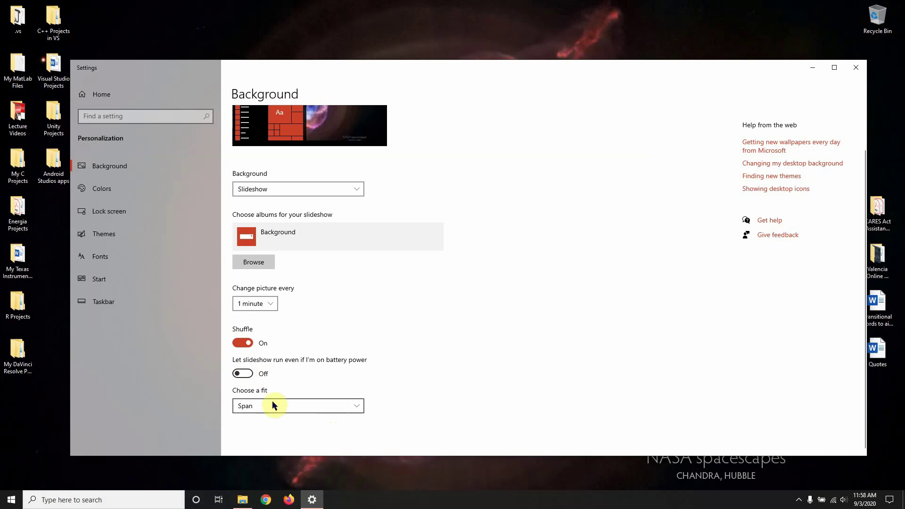
Set the slideshow's picture fit to Fill, view the full desktop, and return to Settings
left_click(306, 407)
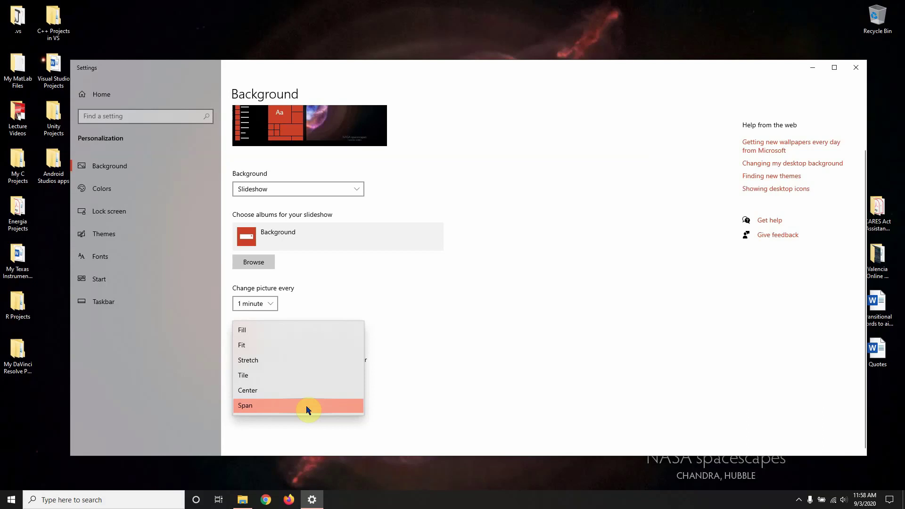
left_click(292, 332)
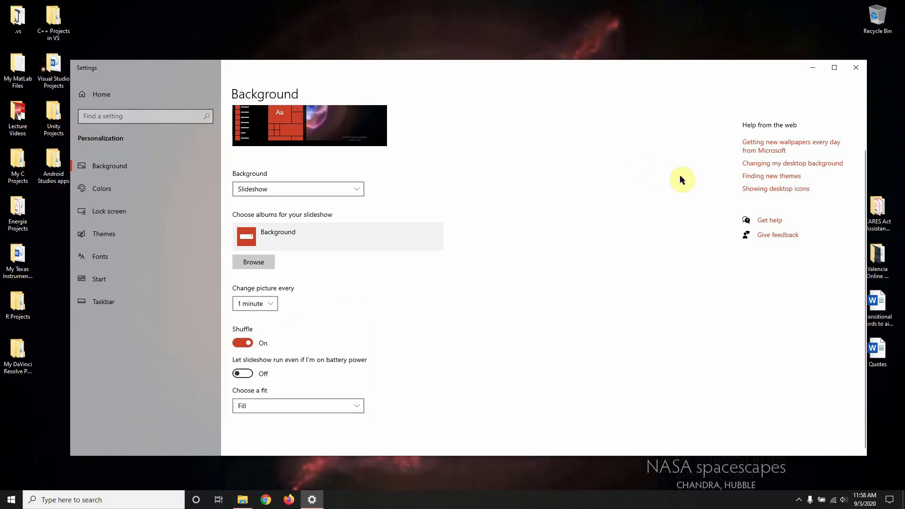
left_click(811, 69)
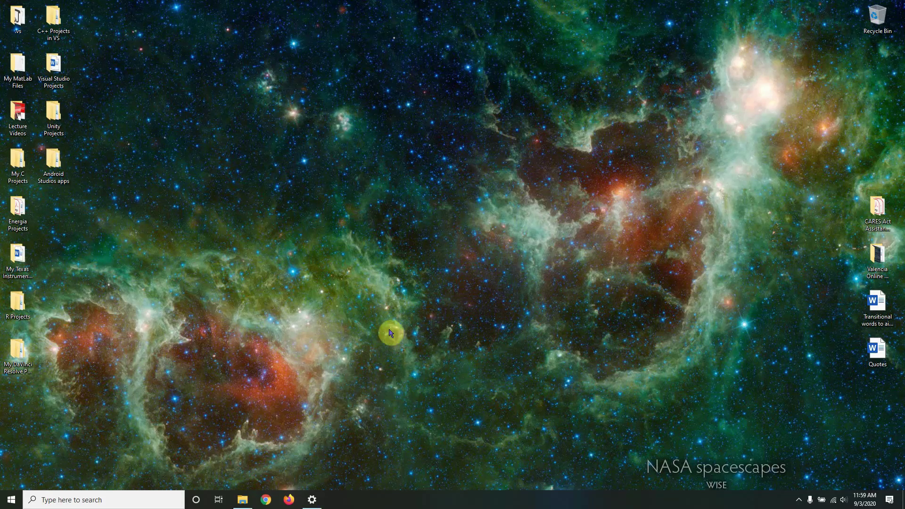
left_click(312, 499)
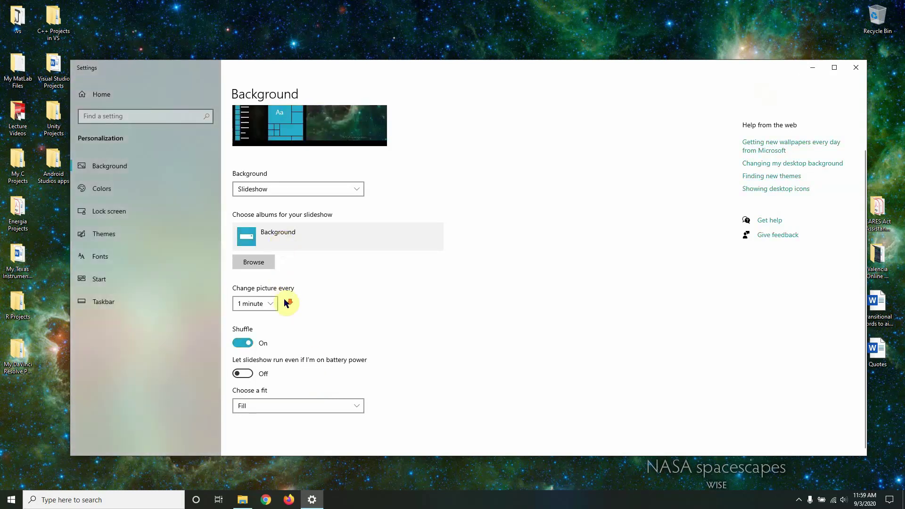
Set the picture fit to Fit and move the Settings window aside to view the desktop behind it
left_click(290, 404)
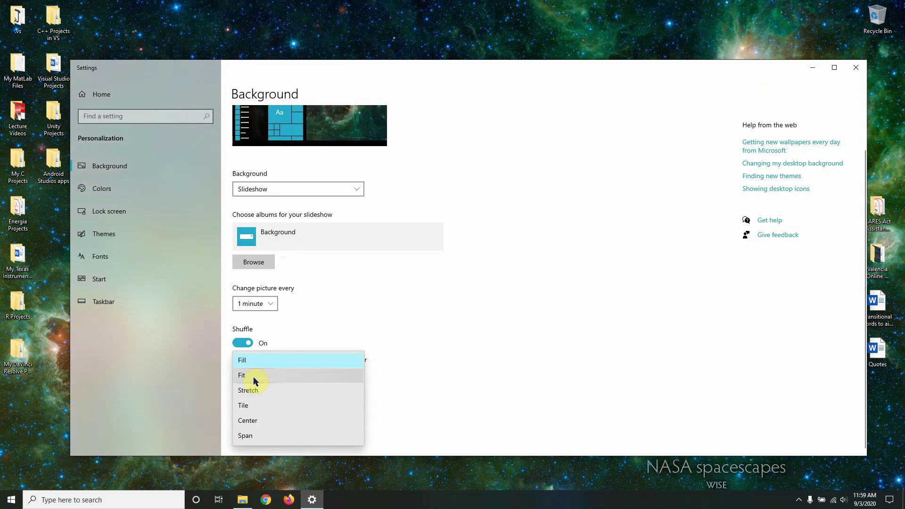
left_click(253, 378)
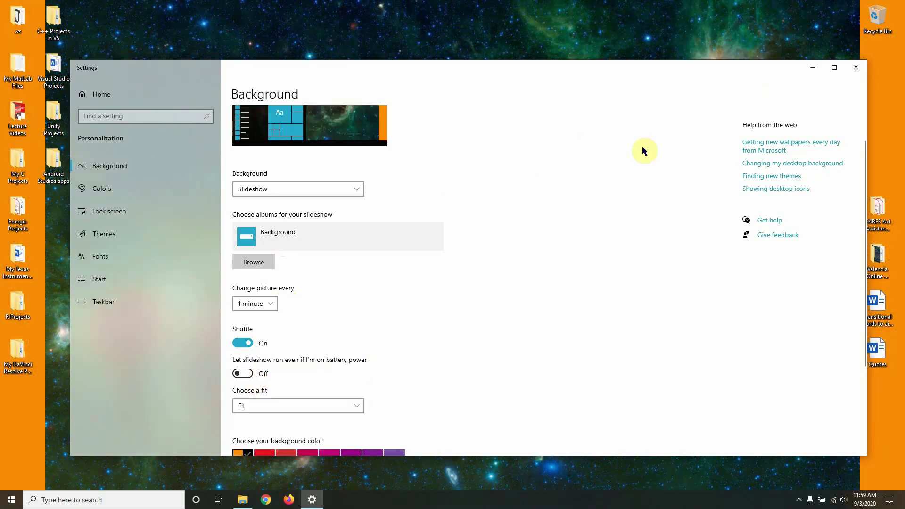
left_click_drag(774, 70, 753, 145)
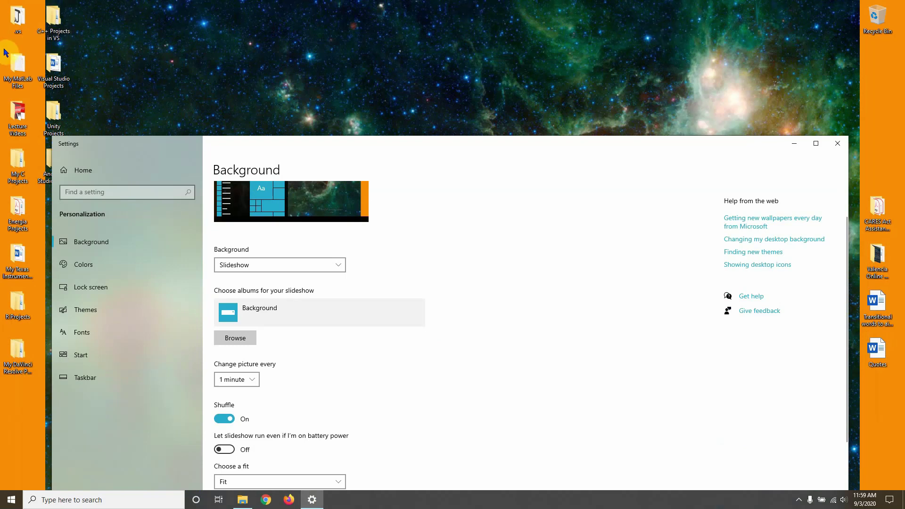
scroll(445, 268, "down", 4)
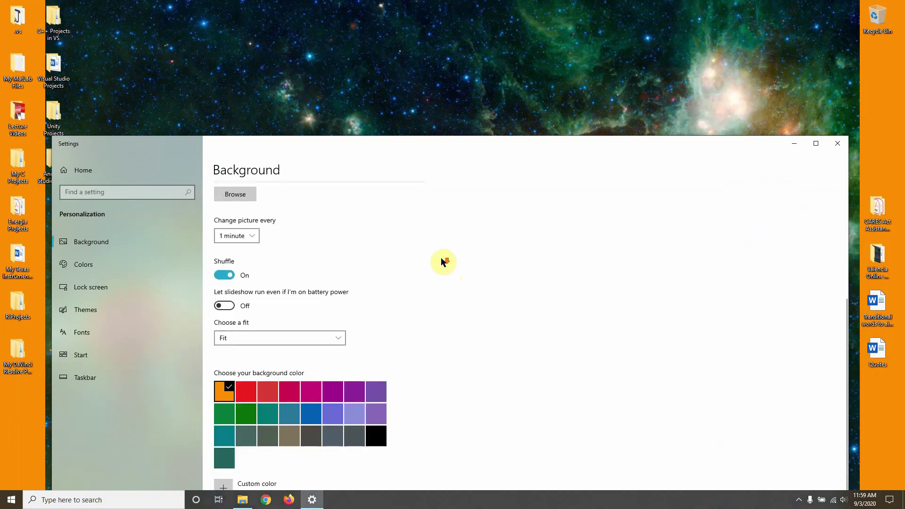
left_click_drag(420, 146, 433, 89)
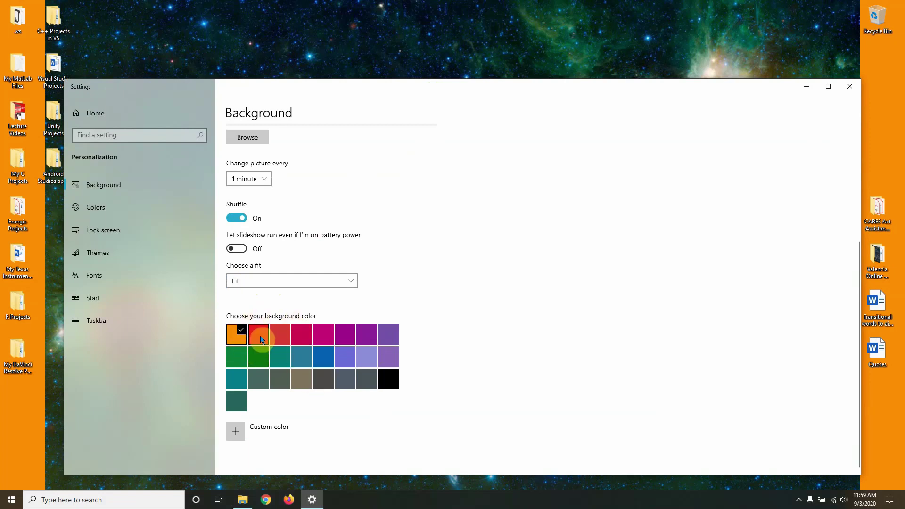
Try Black and dark gray shades as the background color around the picture, finishing on Black
left_click(383, 378)
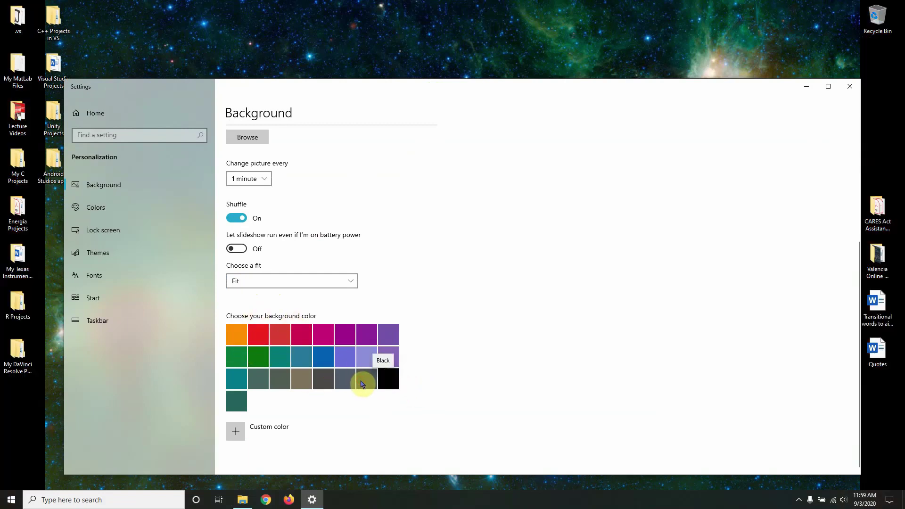
left_click(338, 384)
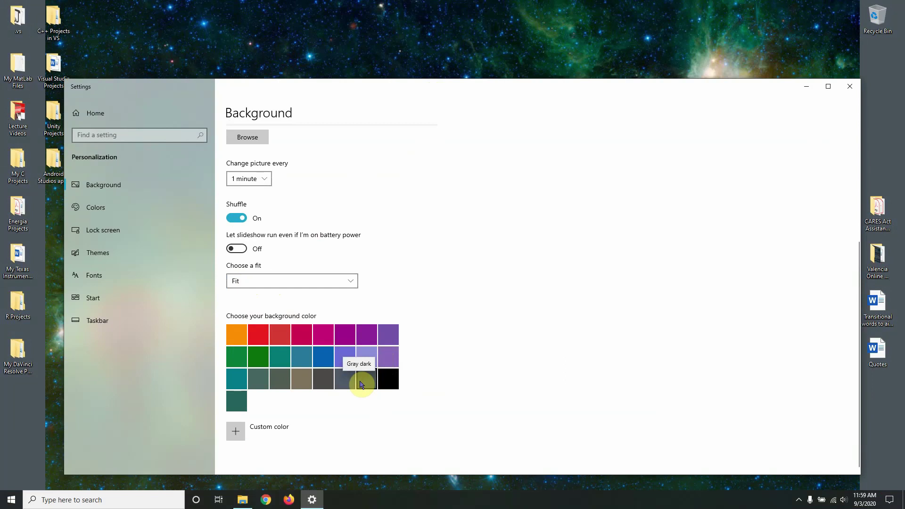
left_click(368, 384)
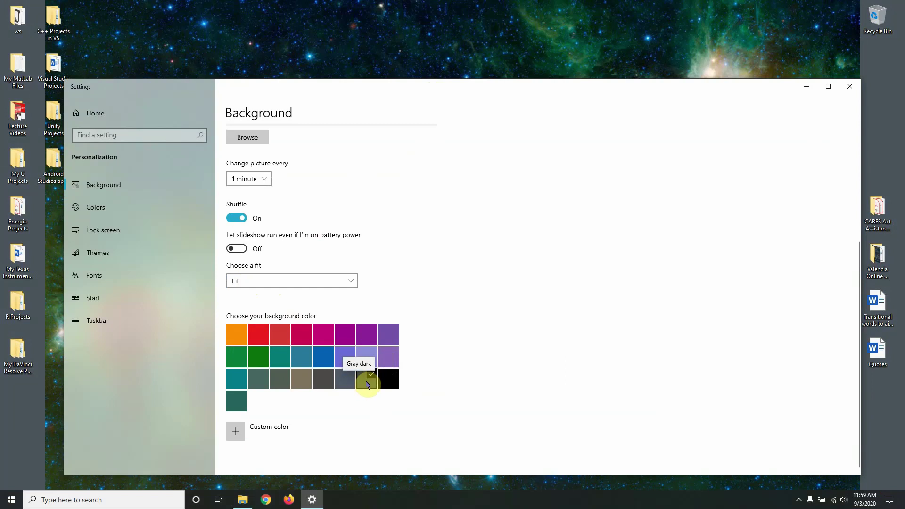
left_click(397, 380)
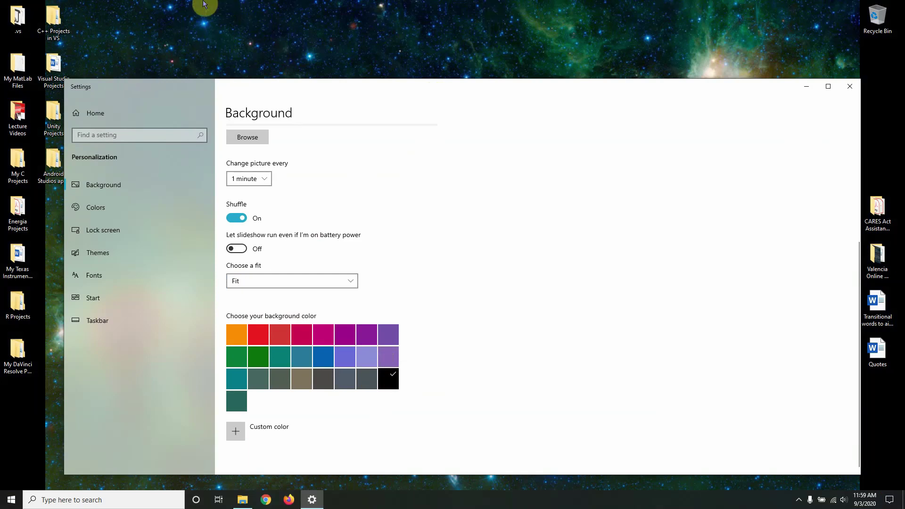
Leave the picture fit at Fit and set the background color to orange
left_click(285, 282)
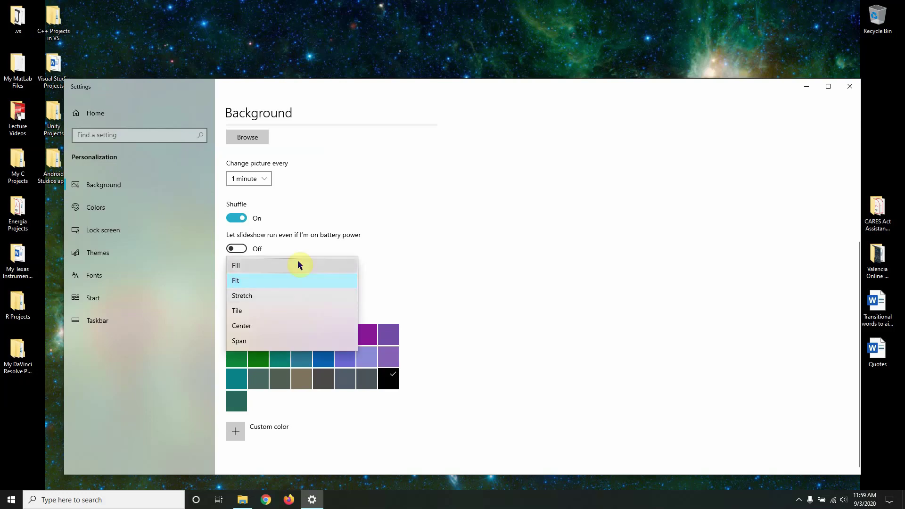
left_click(459, 262)
left_click(244, 335)
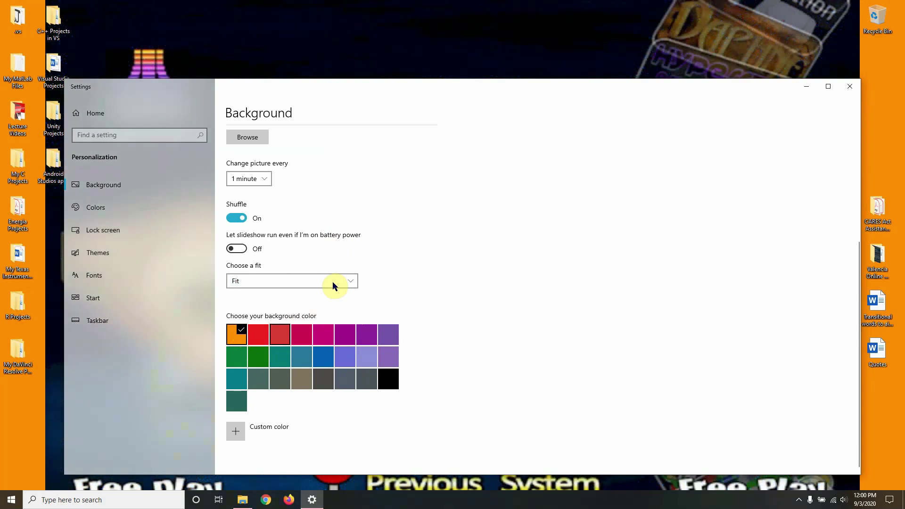
Set the picture fit to Stretch and clear the Settings window away to view the full desktop
left_click(332, 281)
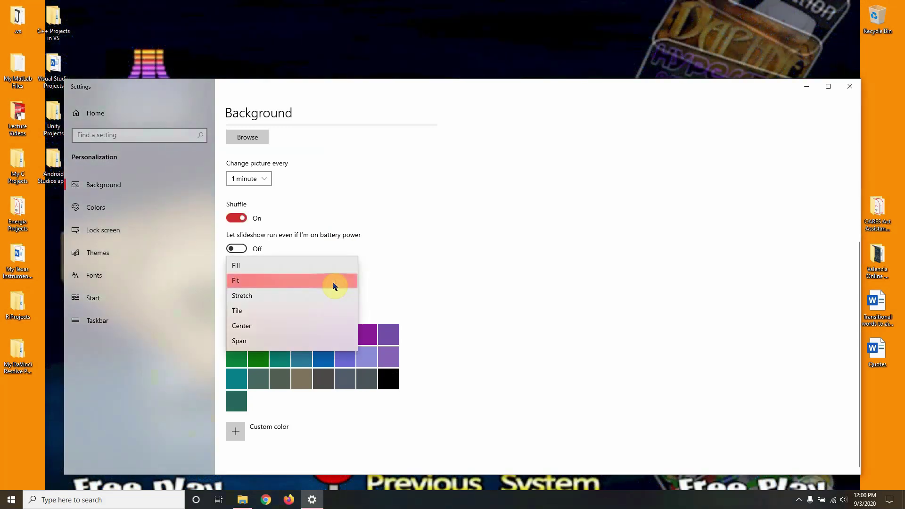
left_click(262, 290)
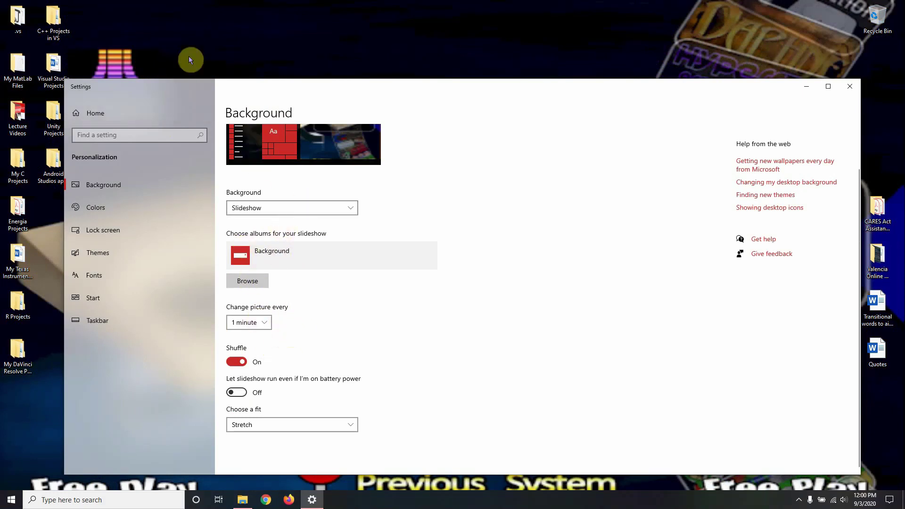
left_click_drag(400, 93, 411, 156)
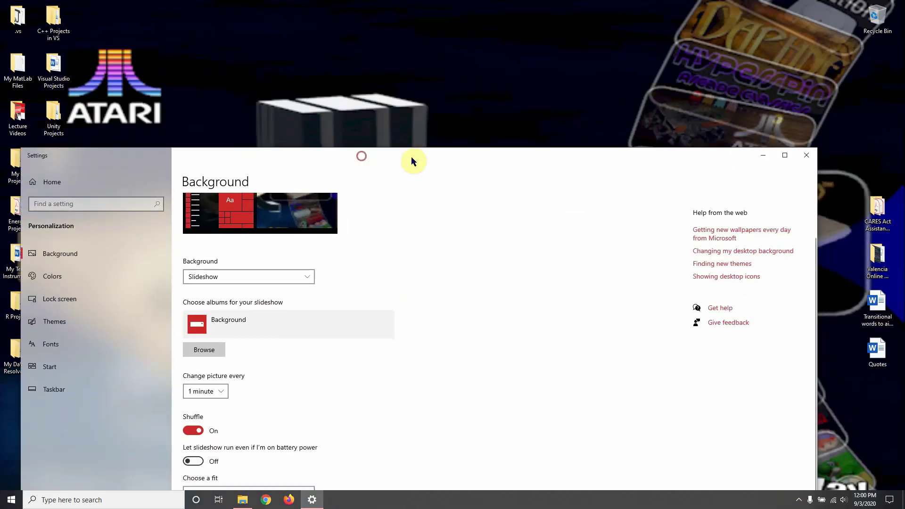
left_click_drag(660, 163, 657, 299)
left_click(758, 295)
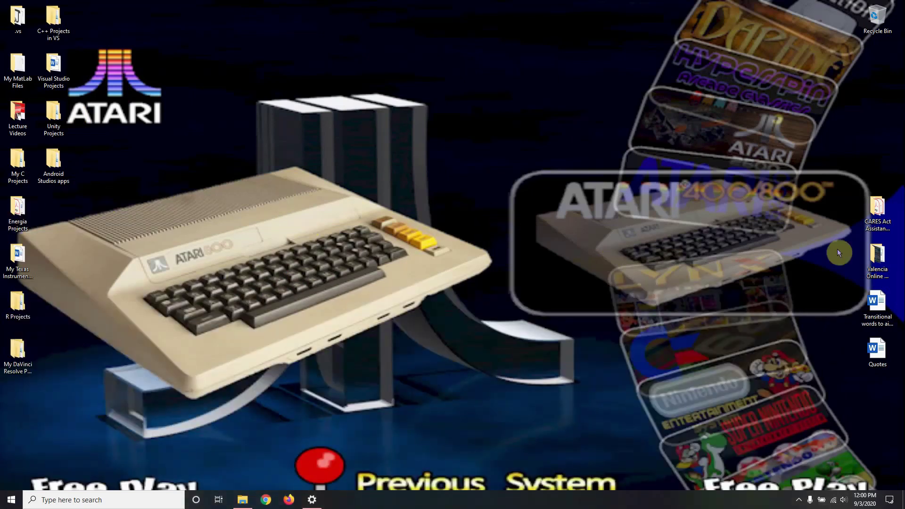
Return to Settings, set the picture fit to Tile, and move the window down to view the desktop
left_click(310, 500)
left_click_drag(288, 289, 293, 41)
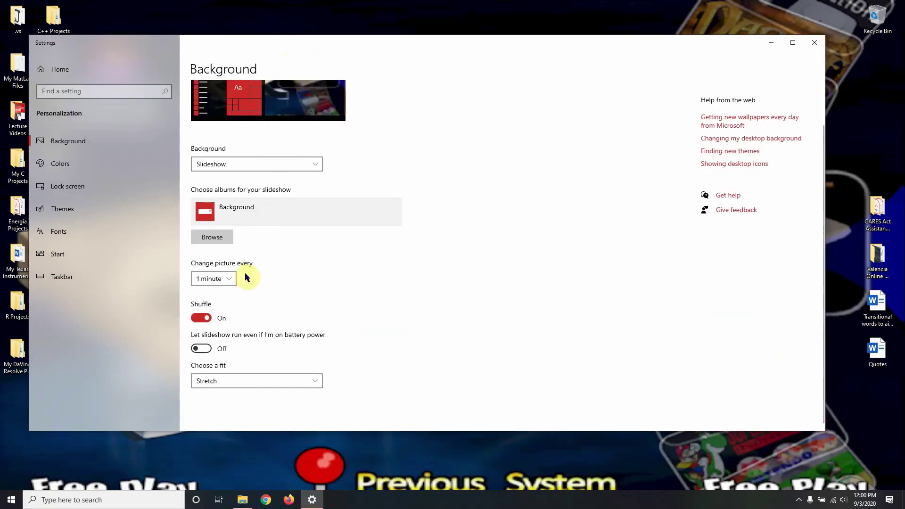
left_click(278, 379)
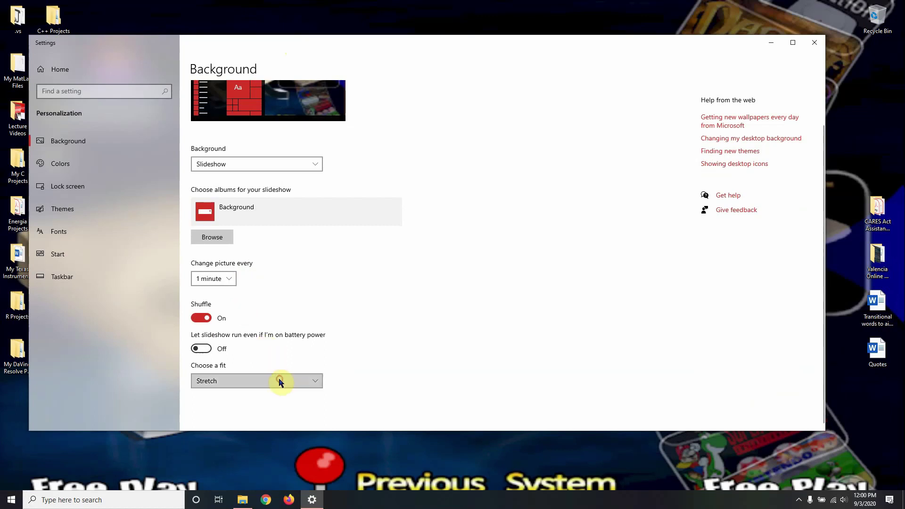
left_click(250, 381)
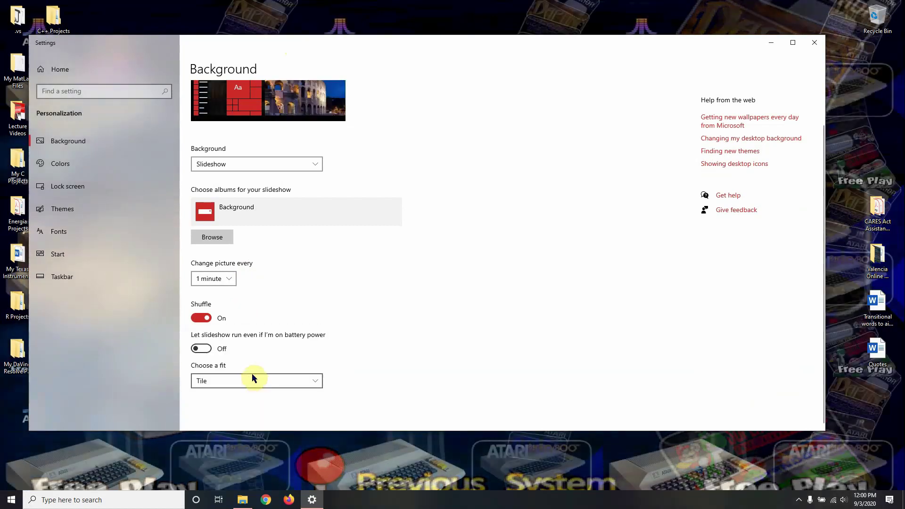
left_click_drag(502, 51, 498, 312)
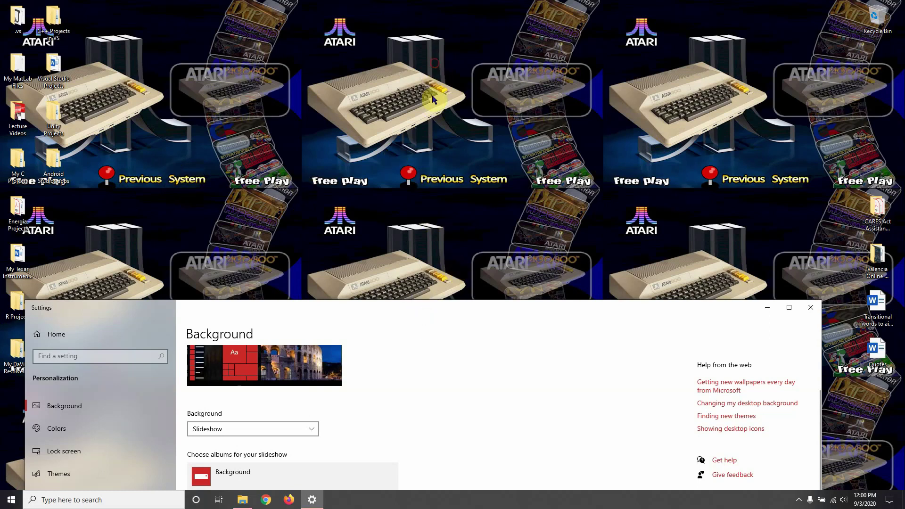
Set the picture fit to Center and minimize Settings to view the full desktop
left_click_drag(501, 309, 505, 70)
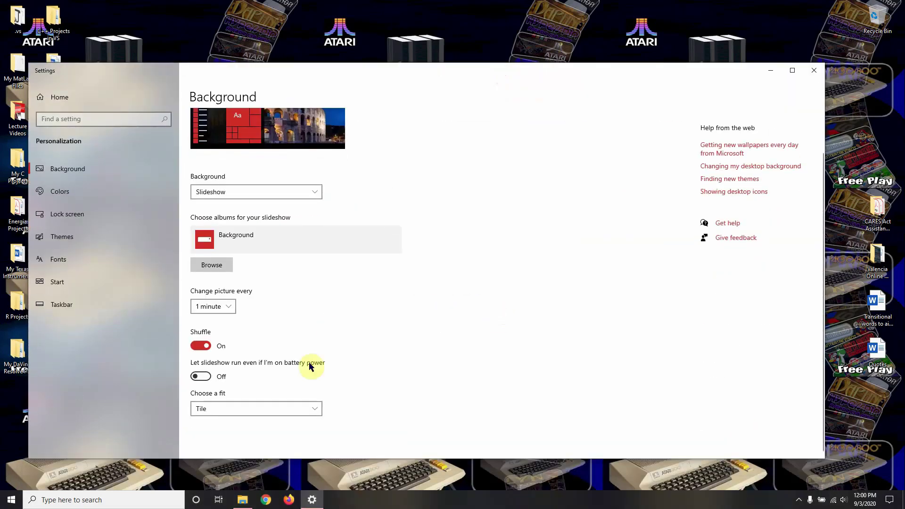
left_click(305, 414)
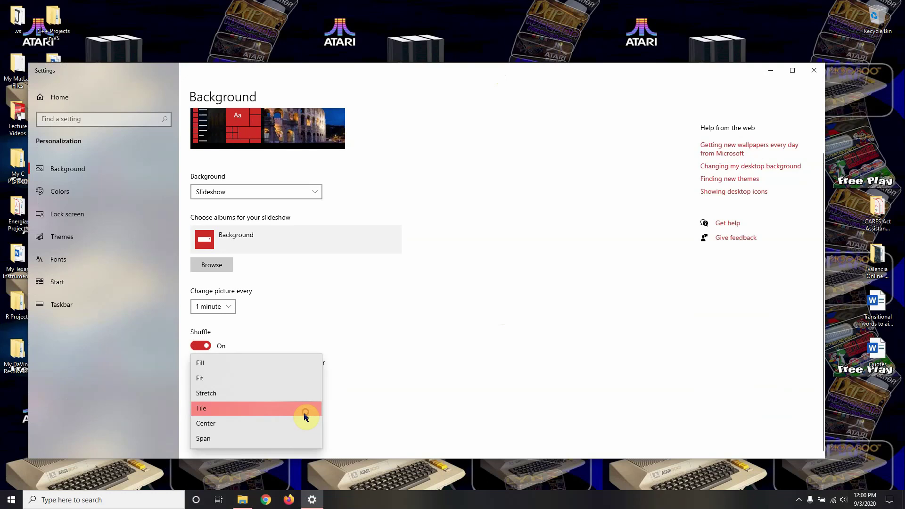
left_click(266, 423)
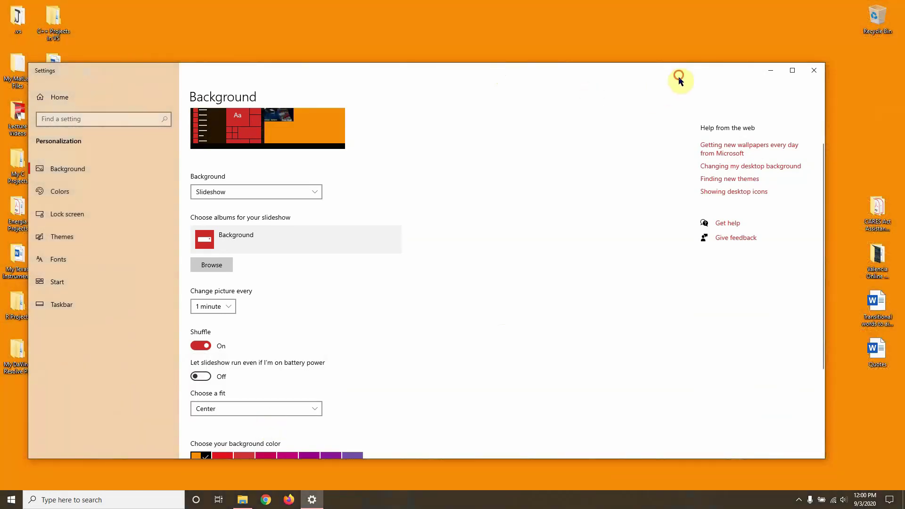
left_click_drag(679, 78, 678, 160)
left_click(772, 151)
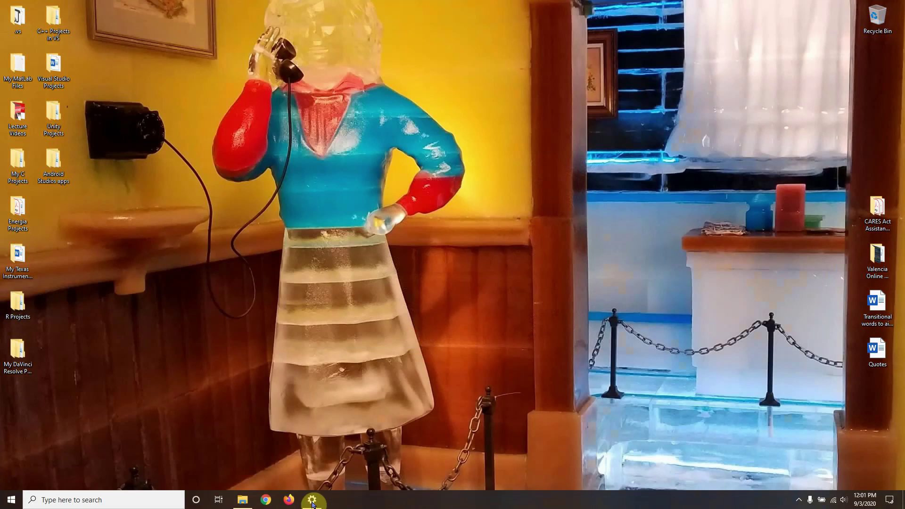
Set the picture fit to Span in a maximized Settings window, view the full desktop, and return to Settings
left_click(313, 500)
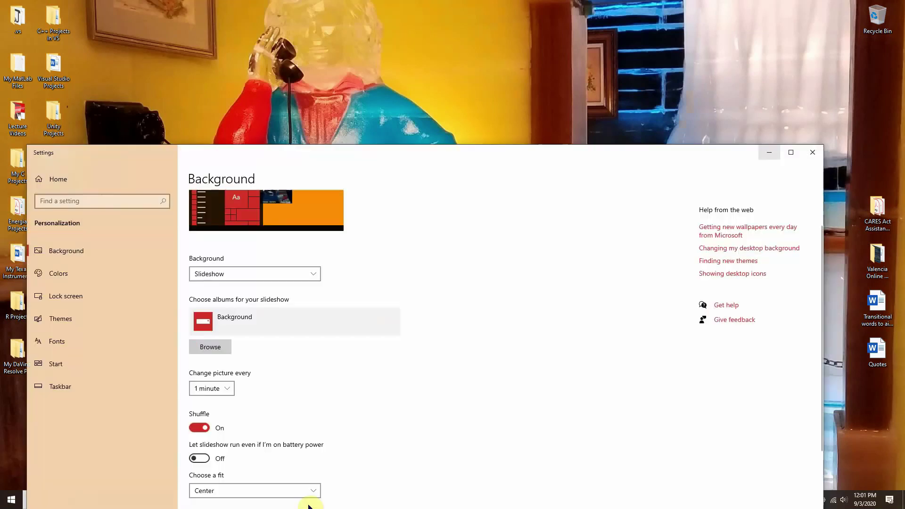
left_click_drag(418, 146, 430, 5)
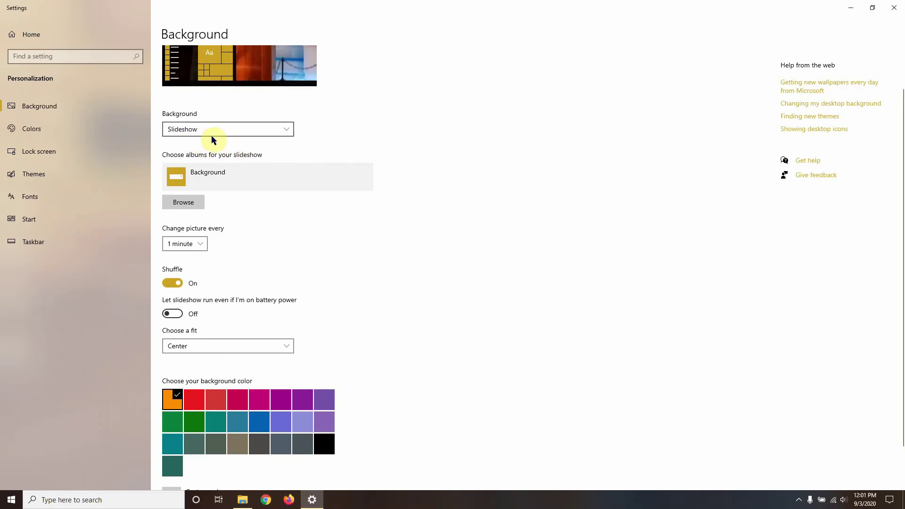
scroll(451, 393, "down", 2)
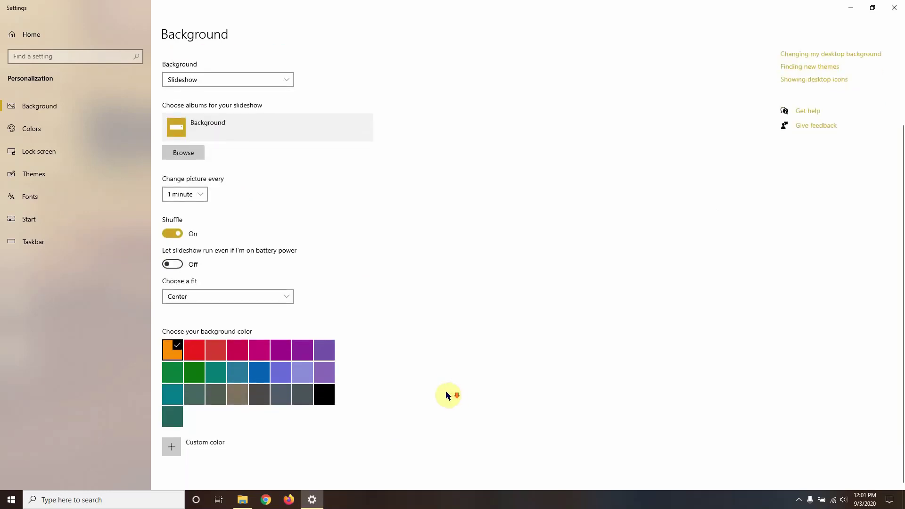
left_click(245, 296)
left_click(221, 310)
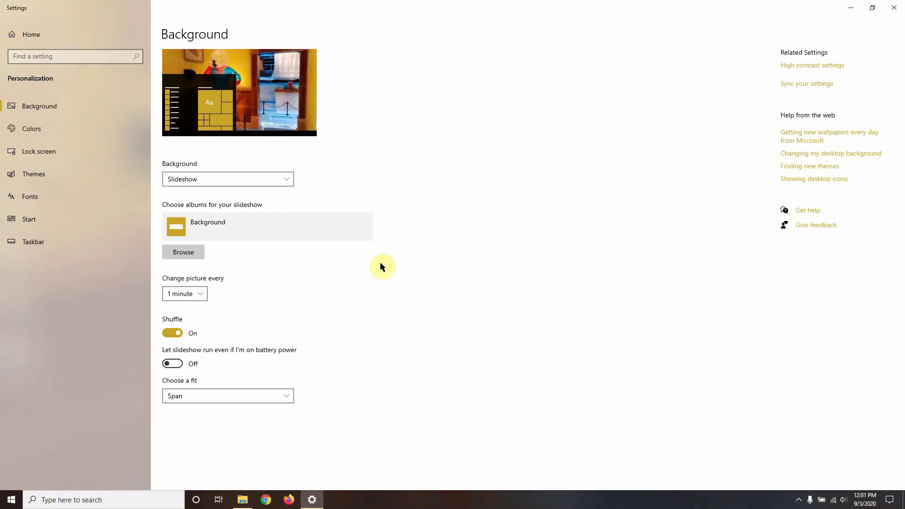
left_click(850, 8)
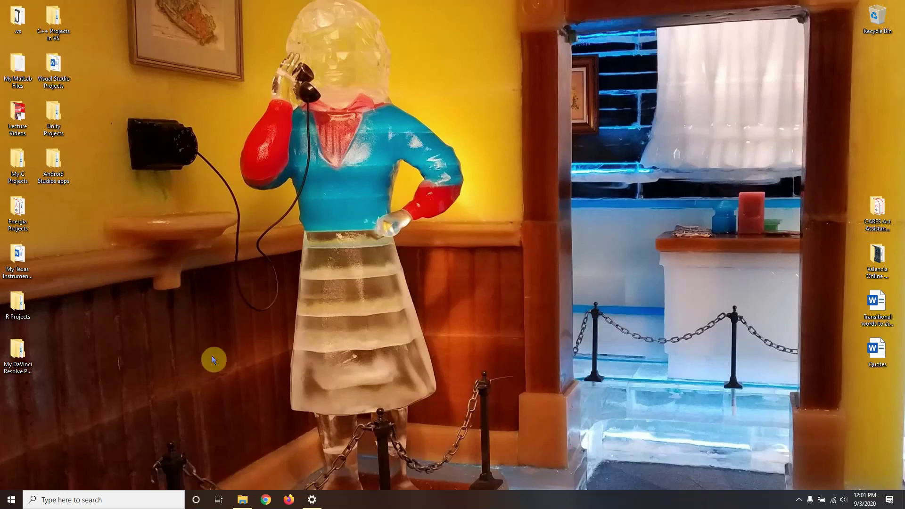
left_click(313, 499)
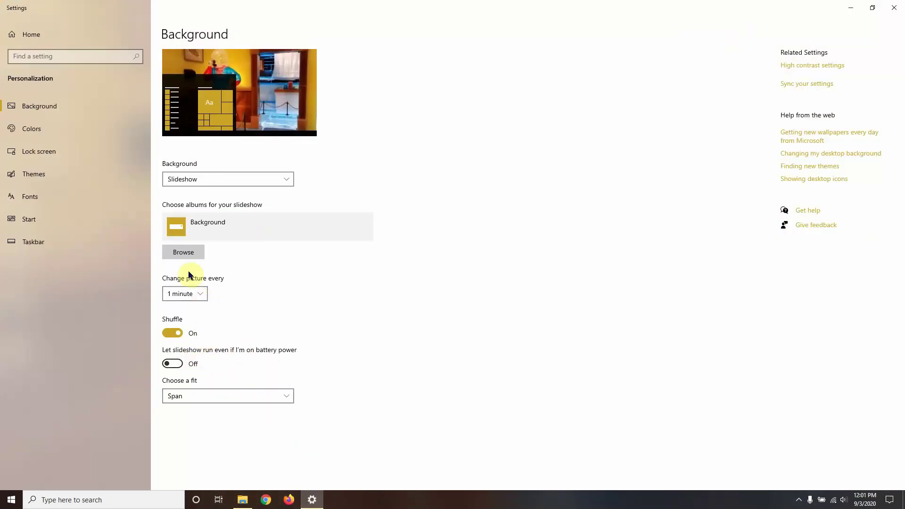
Keep Slideshow as the background type and set the picture fit to Fit
left_click(224, 182)
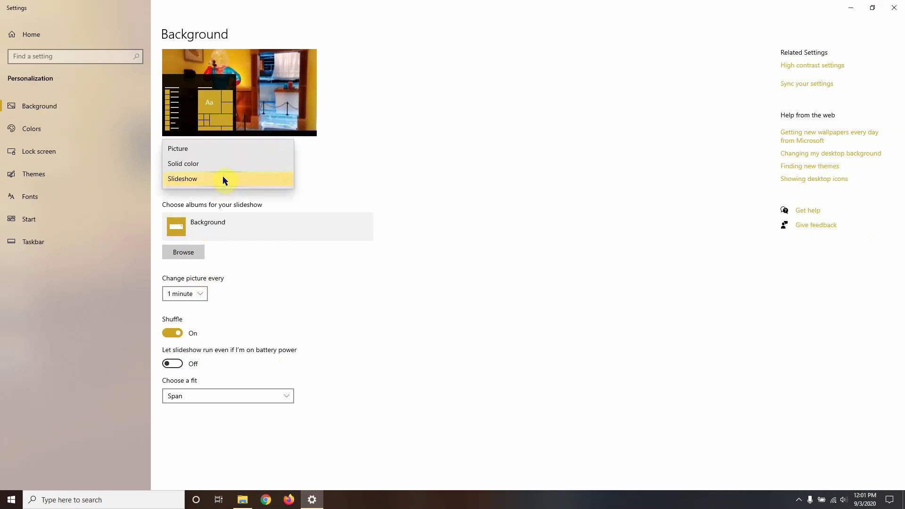
left_click(224, 178)
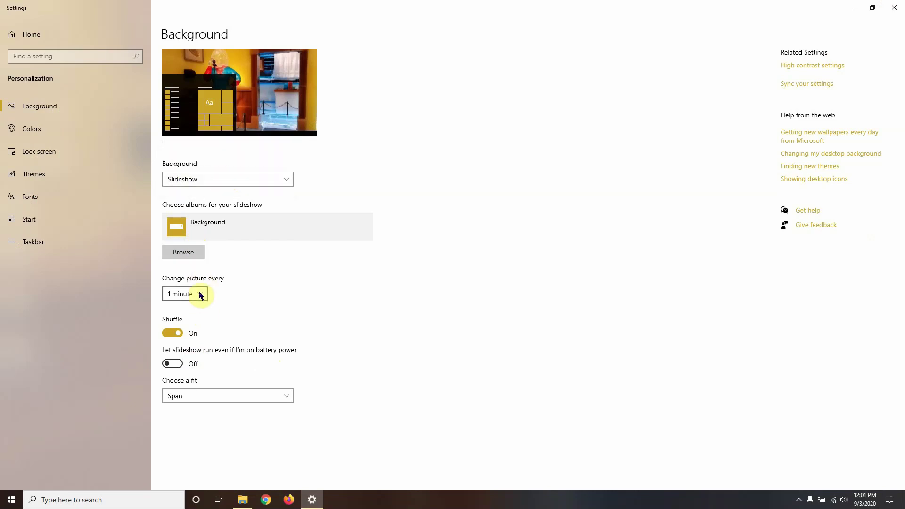
left_click(213, 396)
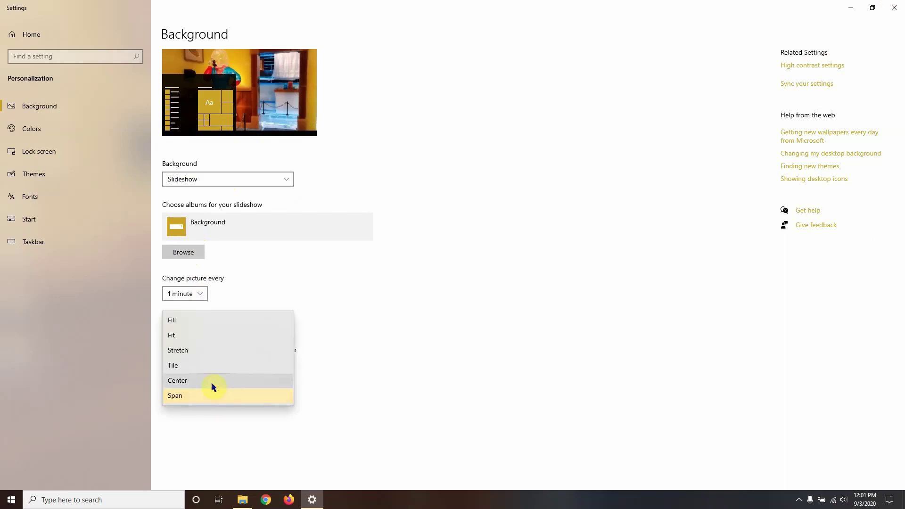
left_click(206, 336)
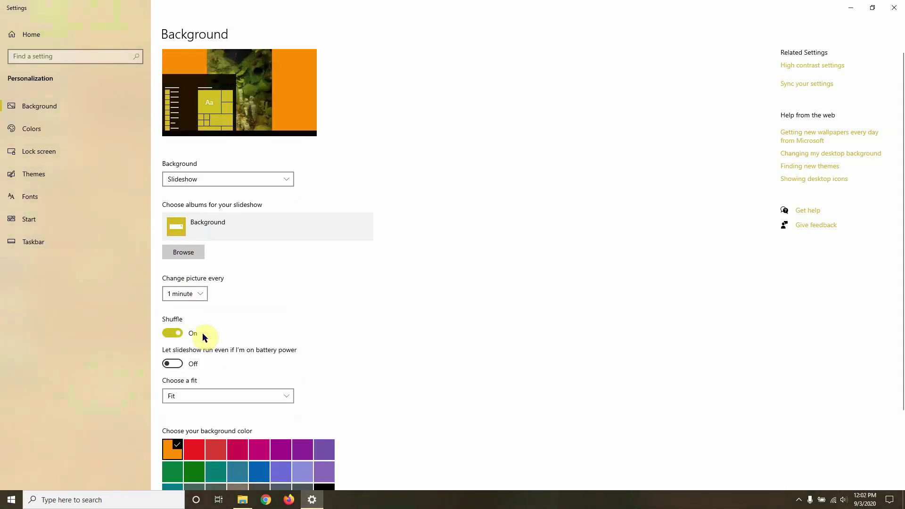
Minimize Settings to view the full desktop, return to the slideshow options, and minimize Settings again
left_click(851, 8)
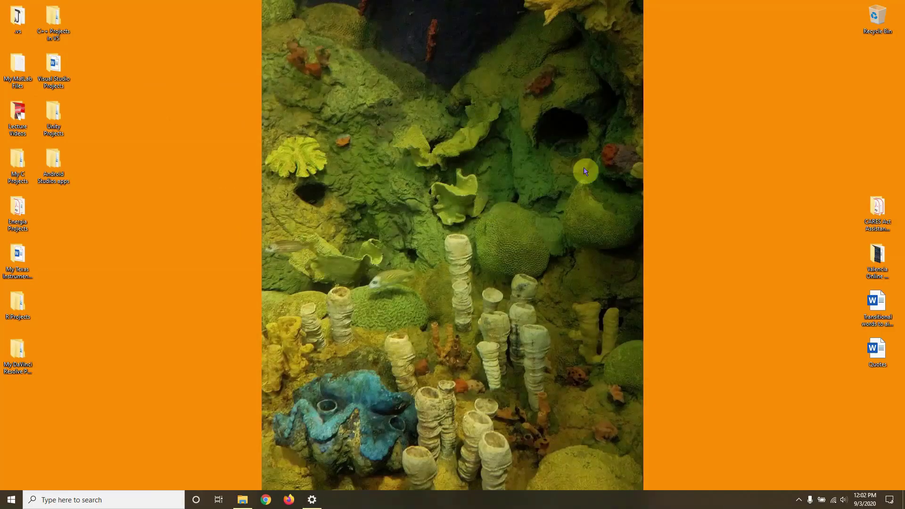
left_click(316, 504)
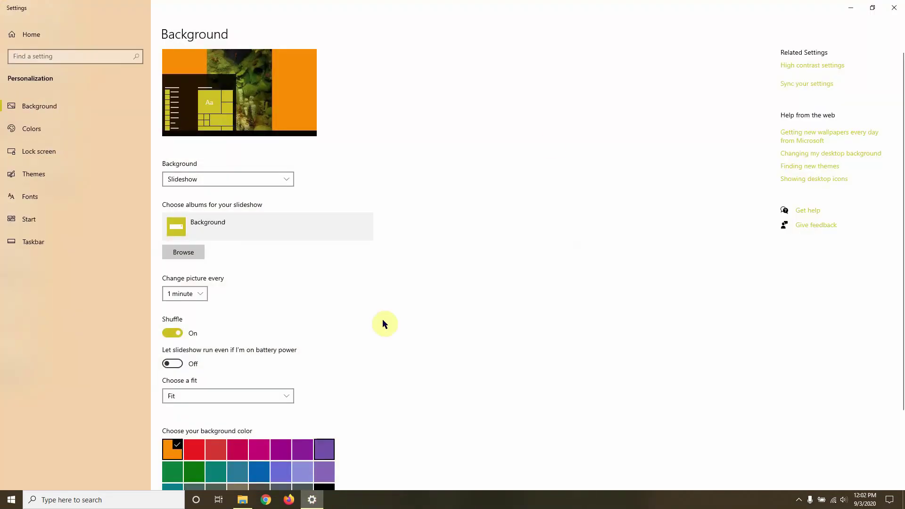
left_click(852, 10)
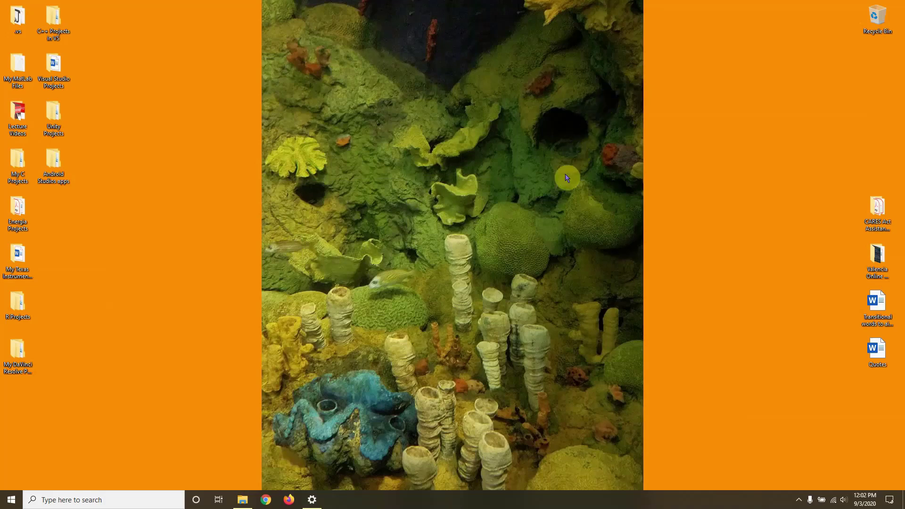